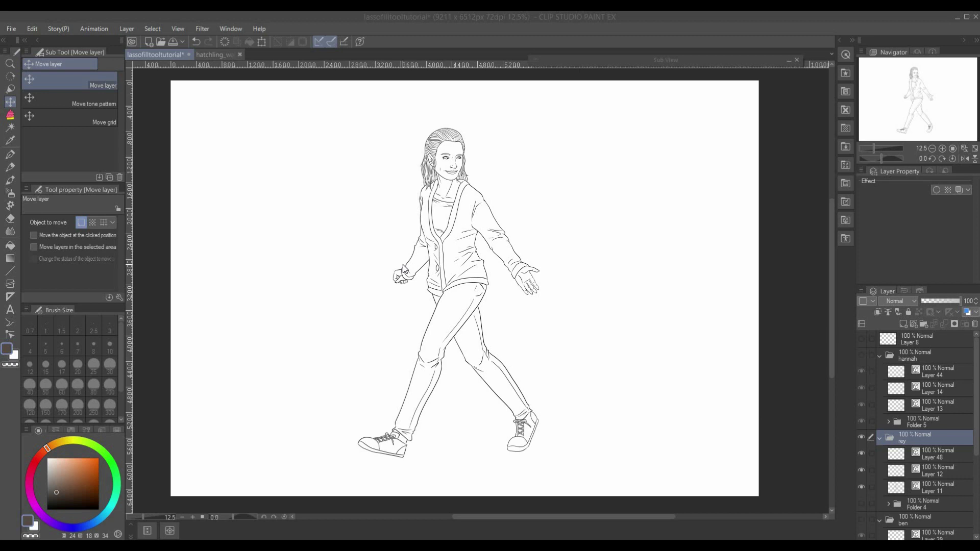
Activate the 隙間無く囲って塗るツール sub tool for coloring the woman's line art.
left_click(11, 115)
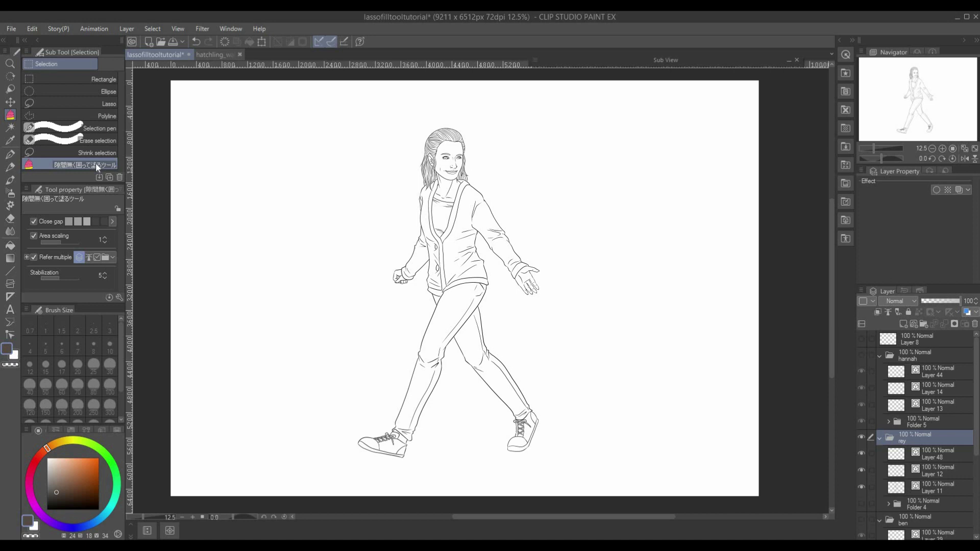
mouse_move(529, 184)
left_mouse_down()
mouse_move(437, 198)
mouse_move(524, 184)
left_mouse_up()
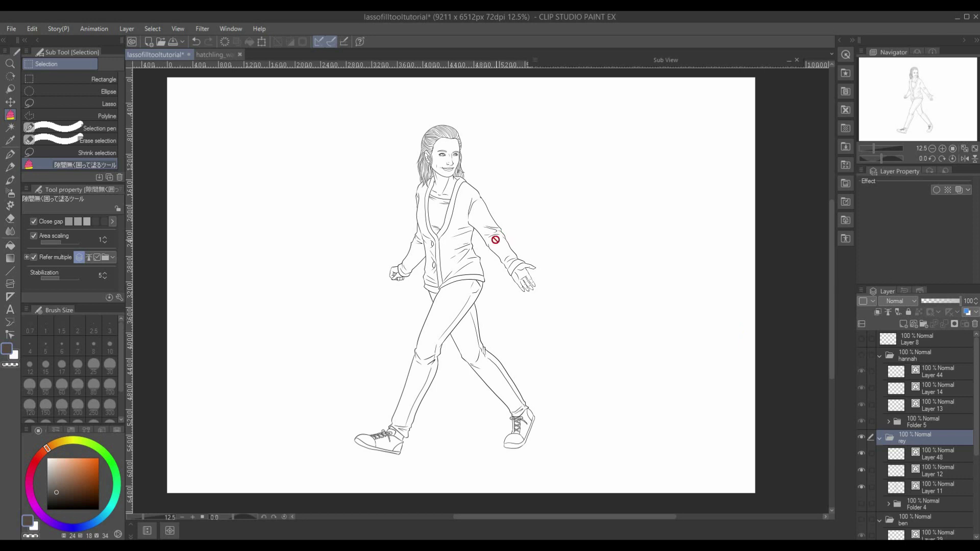
scroll(495, 239, "up", 3)
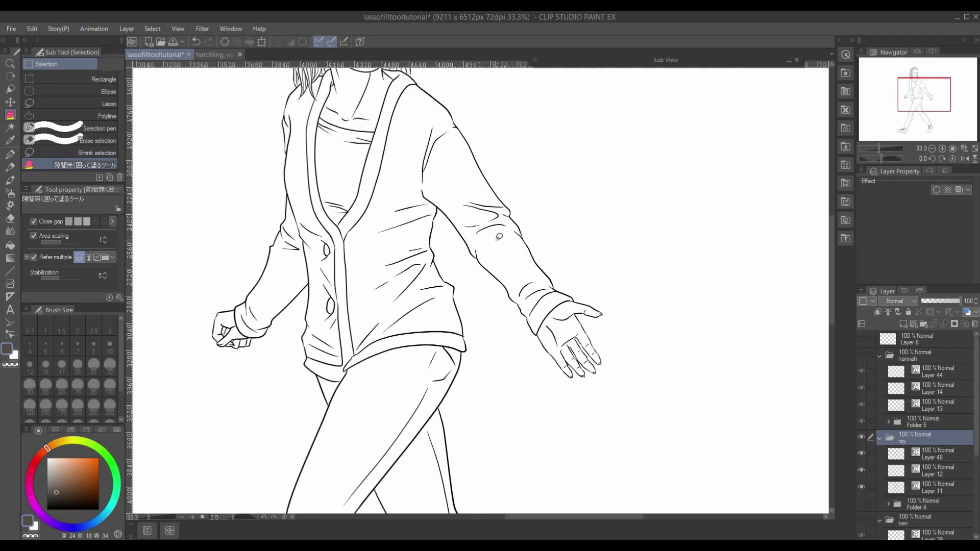
scroll(499, 236, "up", 1)
left_click_drag(395, 146, 452, 326)
left_click_drag(462, 162, 490, 259)
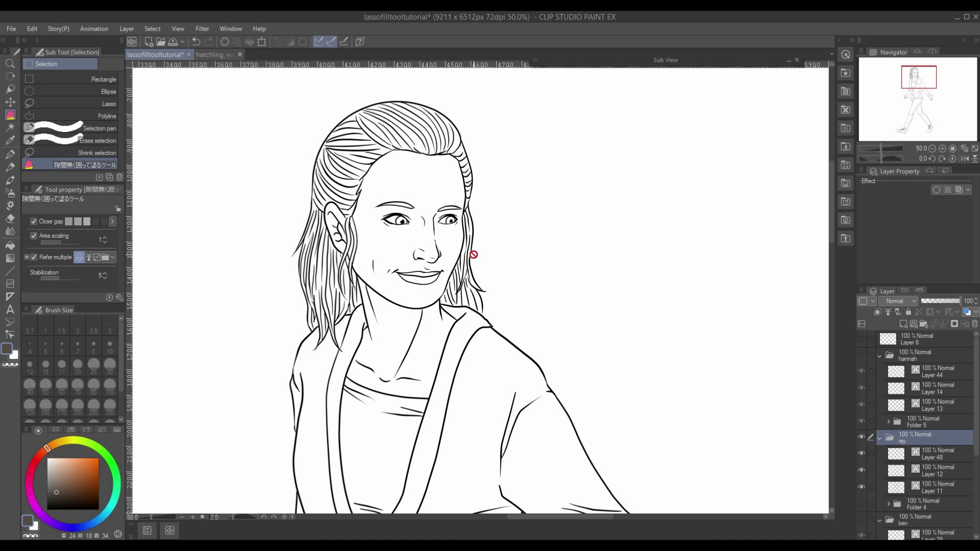
Show the purple background on Layer 19 and hide the eye whites on Layer 48.
left_click_drag(976, 406, 977, 515)
left_click(861, 516)
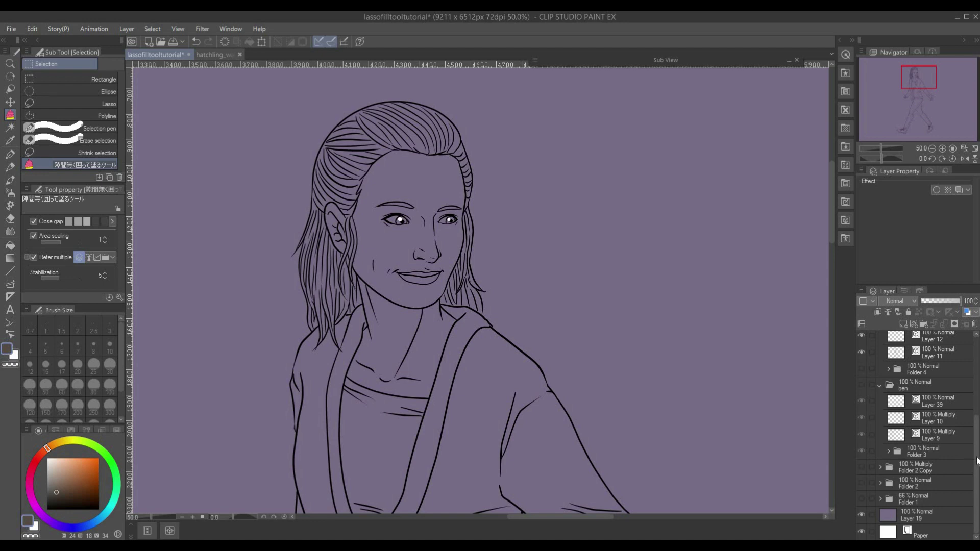
left_click_drag(975, 462, 975, 384)
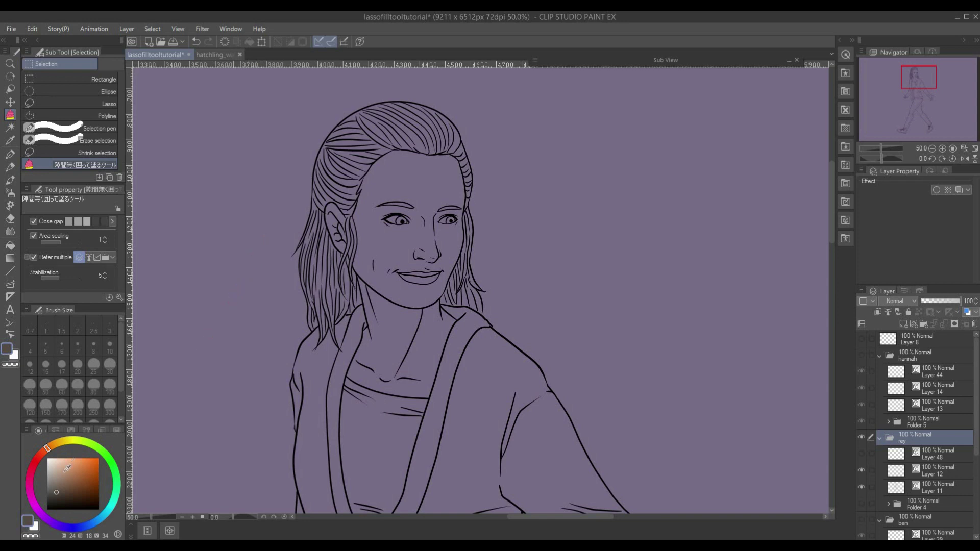
Add a new layer directly below Layer 11 in the rey folder and try enclosing one eye with a white fill.
left_click_drag(56, 457, 43, 439)
left_click(920, 501)
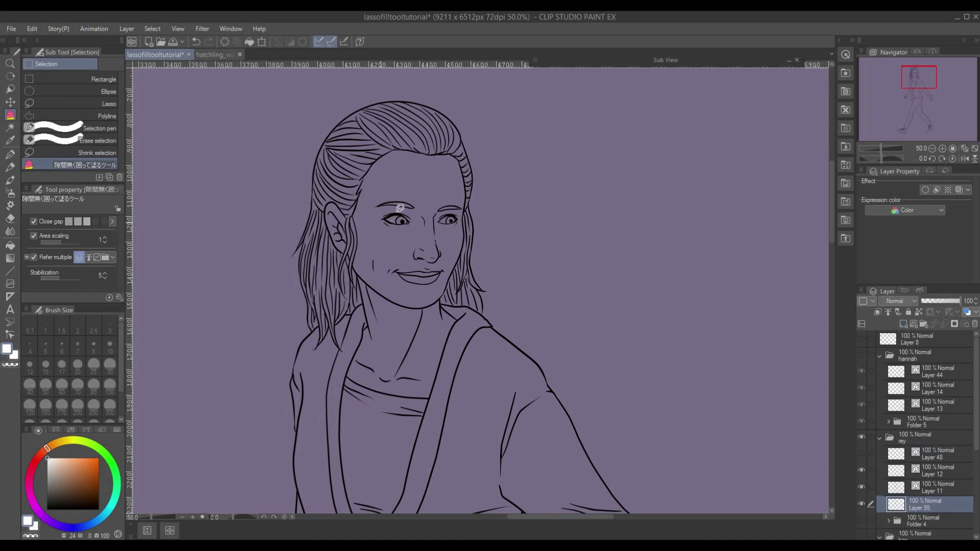
mouse_move(397, 209)
left_mouse_down()
mouse_move(404, 240)
mouse_move(396, 209)
mouse_move(390, 225)
left_mouse_up()
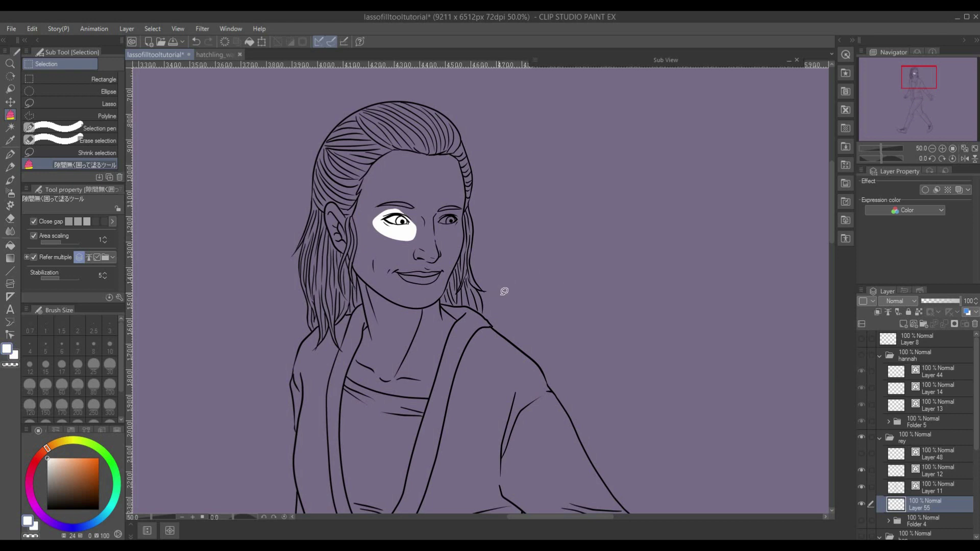
Undo the white eye fill and hide the purple background on Layer 19.
key("ctrl+z")
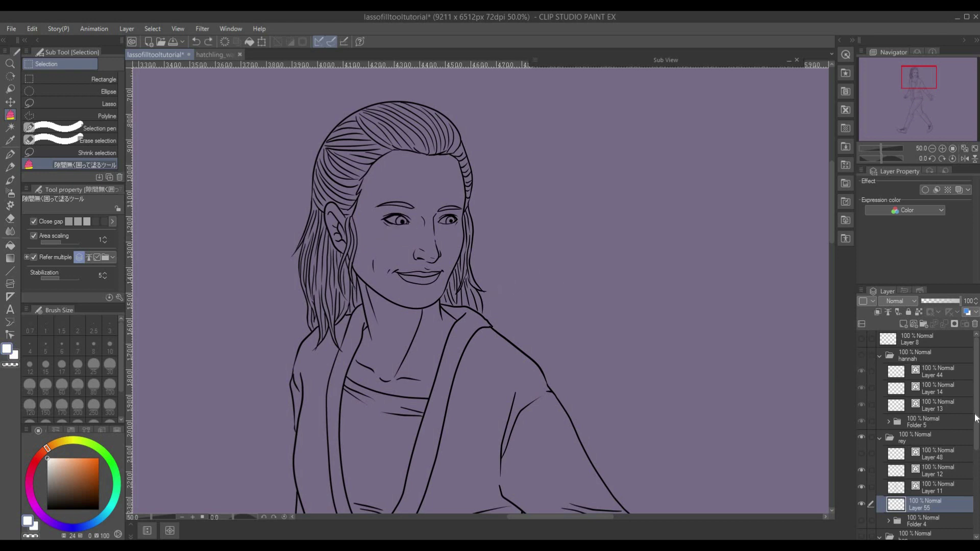
scroll(886, 516, "down", 5)
left_click(861, 515)
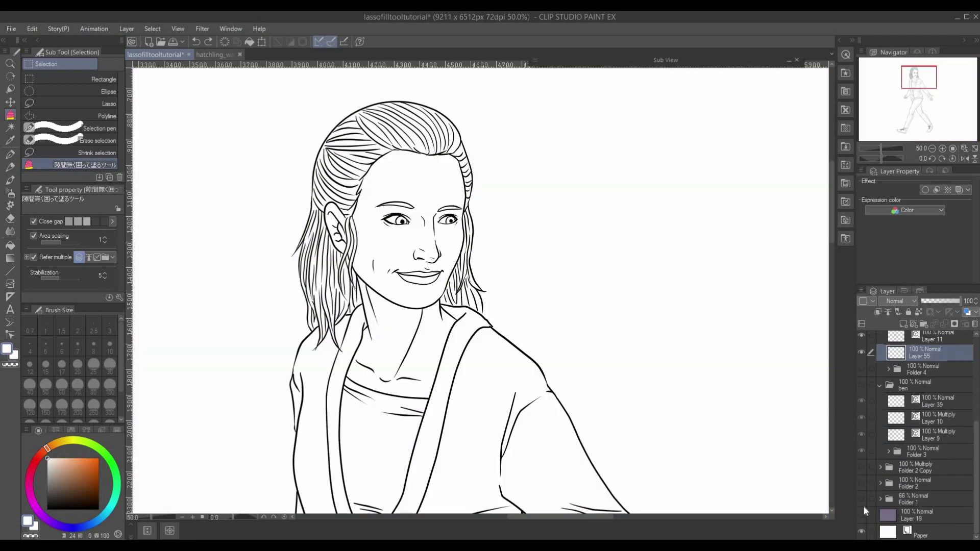
Try enclosing the lips with a bright red fill (hue 3, saturation 80, value 87).
left_click(78, 472)
left_click(36, 460)
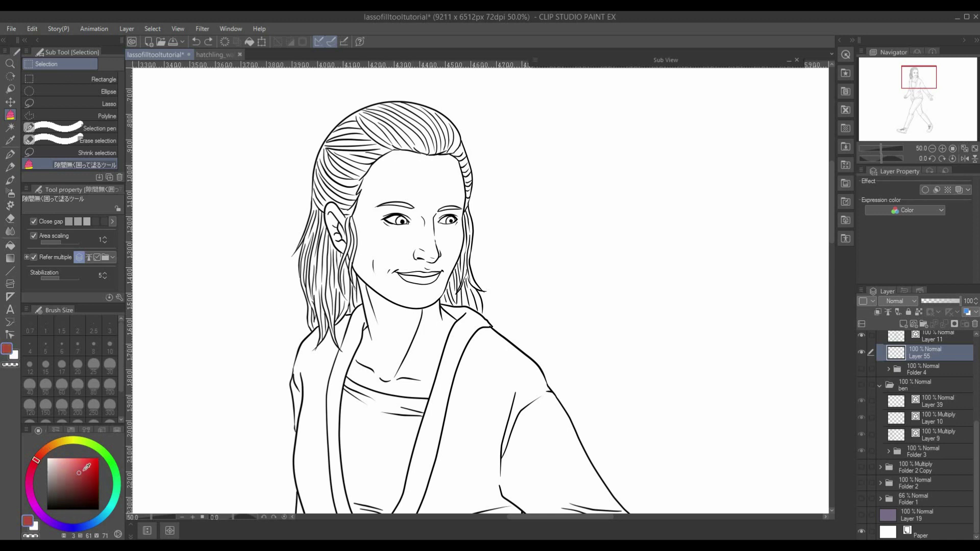
left_click(87, 467)
mouse_move(416, 262)
left_mouse_down()
mouse_move(394, 261)
mouse_move(394, 281)
mouse_move(435, 286)
mouse_move(447, 274)
mouse_move(415, 263)
left_mouse_up()
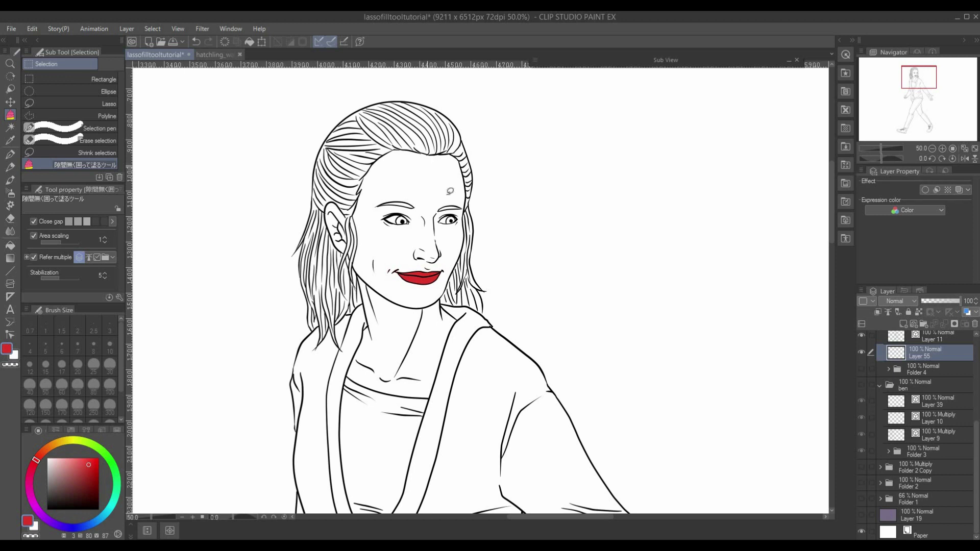
mouse_move(479, 286)
left_mouse_down()
mouse_move(446, 192)
mouse_move(469, 345)
left_mouse_up()
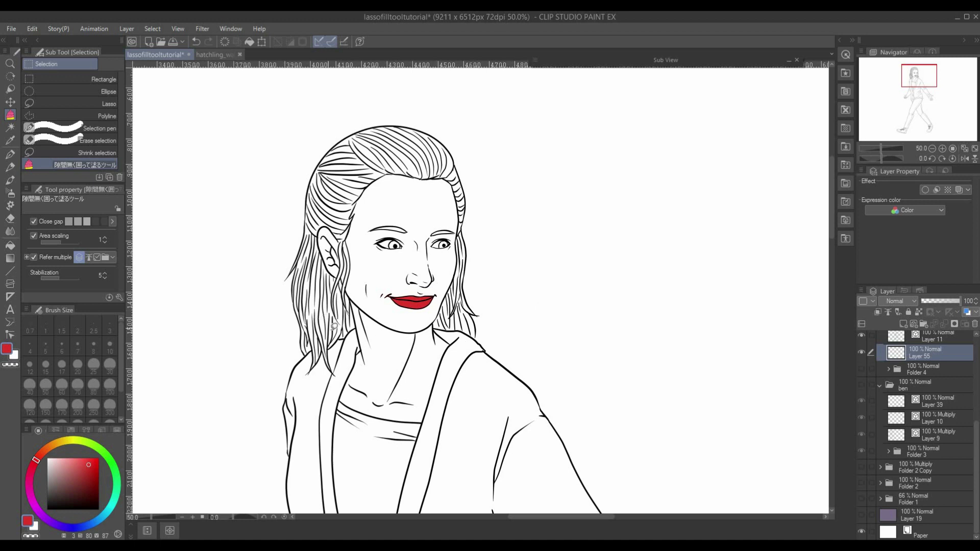
key("ctrl+z")
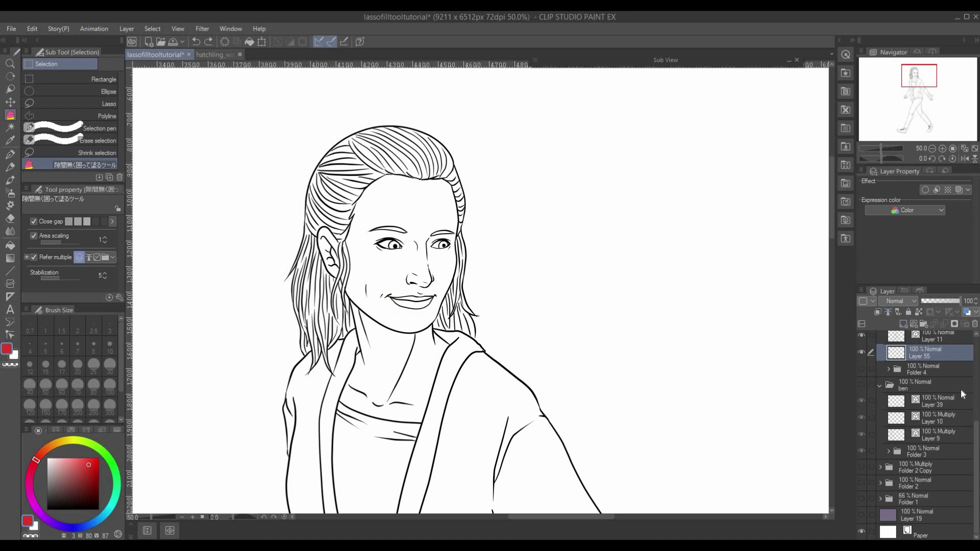
Examine the figure's line art from the head to the cardigan, and compare it with Layer 12's hair detail hidden and shown.
left_click_drag(976, 430, 978, 373)
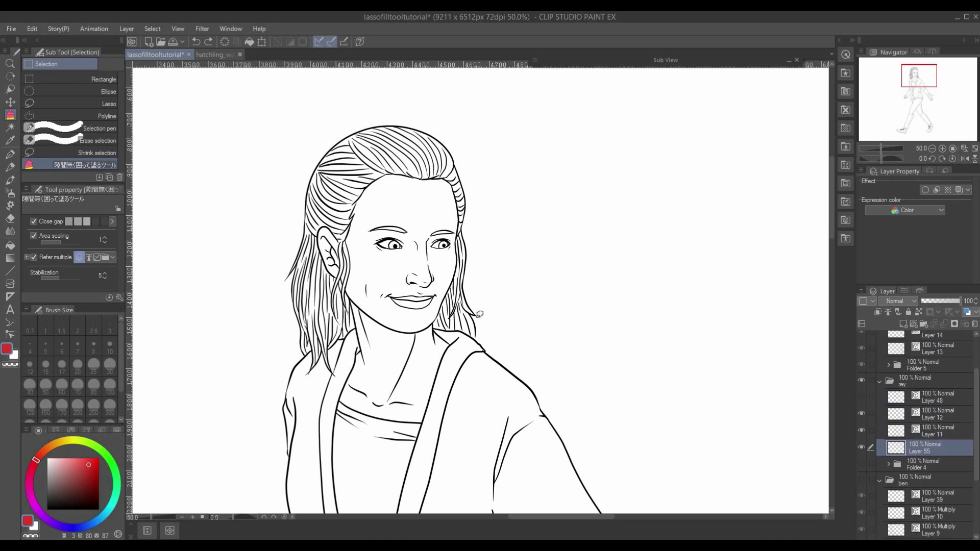
left_click_drag(355, 307, 375, 149)
left_click_drag(400, 335, 391, 167)
left_click_drag(399, 280, 388, 160)
left_click_drag(399, 236, 458, 257)
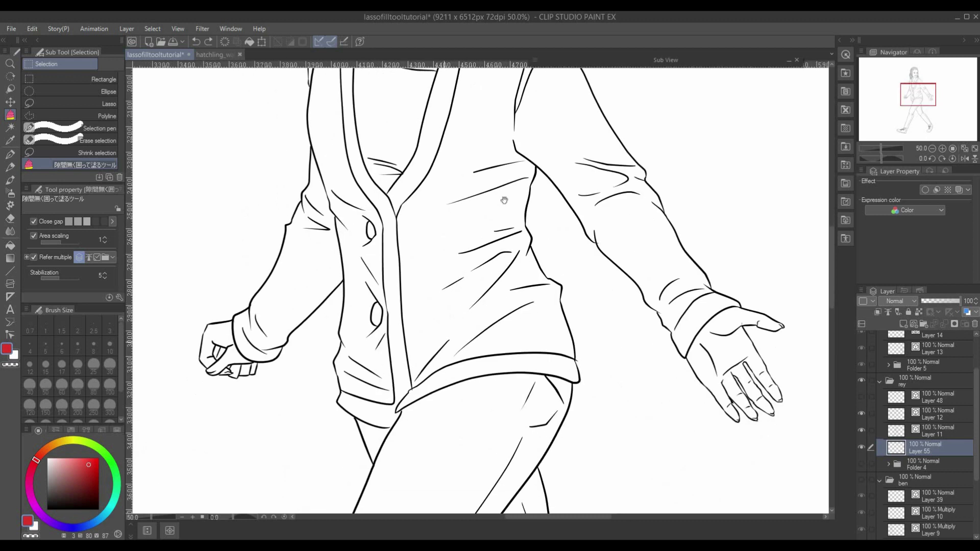
left_click_drag(431, 429, 401, 442)
left_click_drag(455, 113, 487, 513)
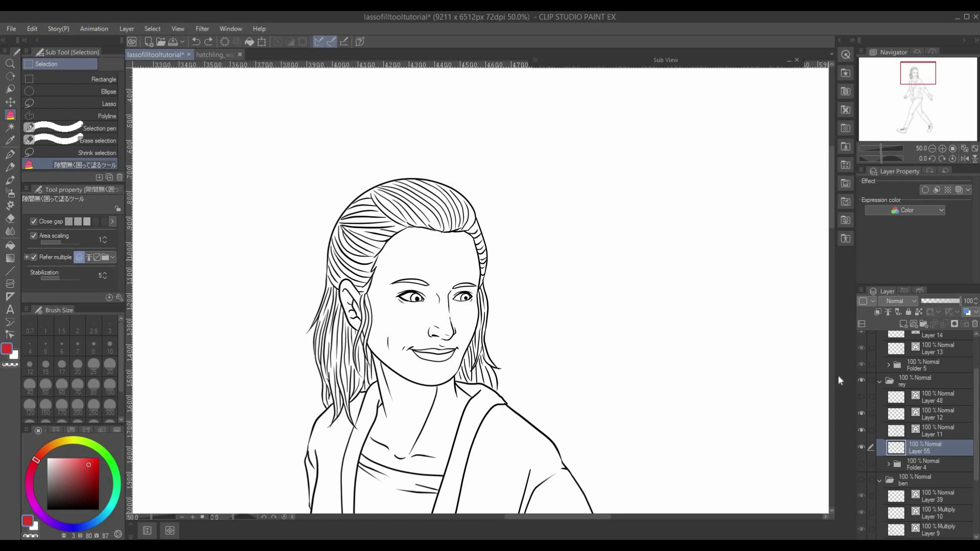
left_click(862, 414)
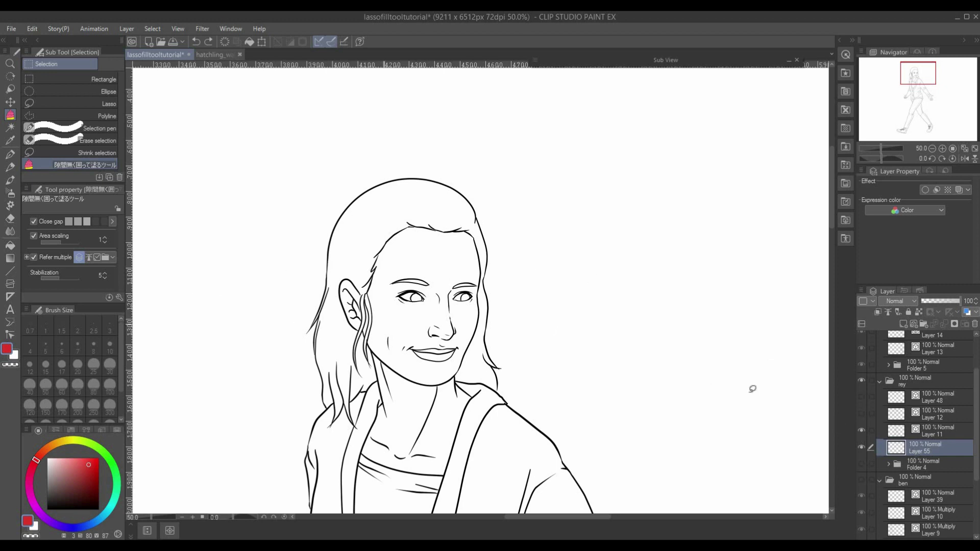
left_click(861, 414)
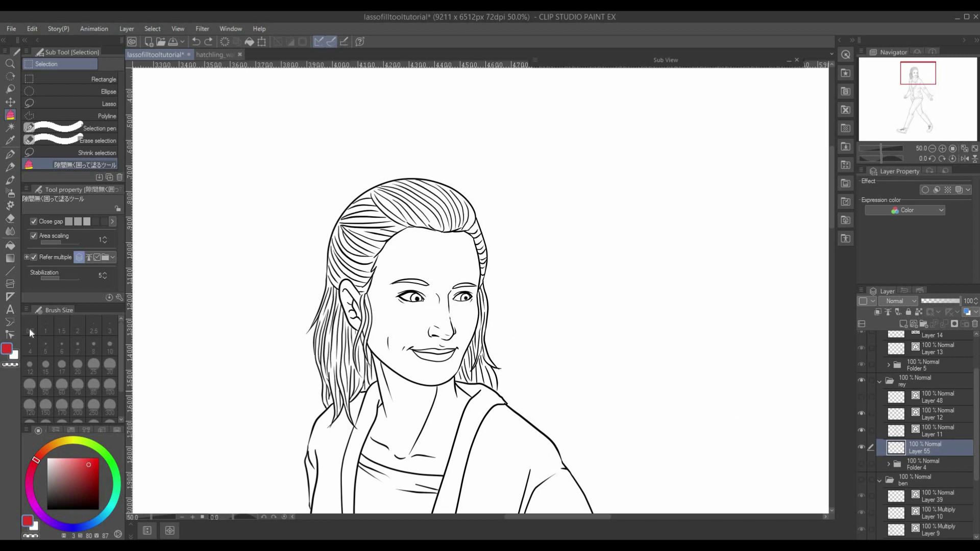
Try enclosing the woman's hair with a golden tan fill (hue 42, saturation 49, value 76).
left_click(61, 476)
left_click(60, 442)
left_click(72, 470)
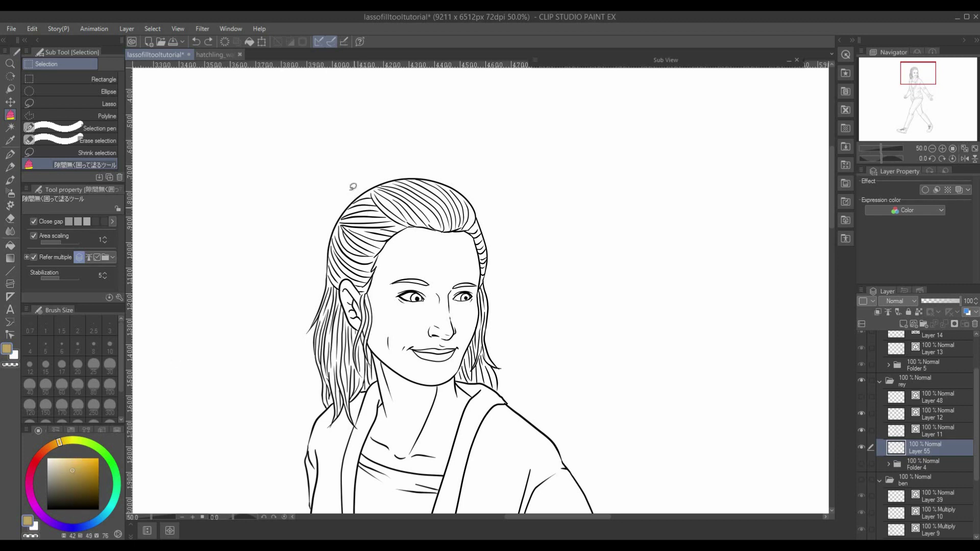
mouse_move(312, 289)
left_mouse_down()
mouse_move(334, 419)
mouse_move(381, 377)
mouse_move(369, 335)
mouse_move(381, 290)
mouse_move(442, 239)
mouse_move(478, 272)
mouse_move(455, 361)
mouse_move(525, 372)
mouse_move(486, 193)
mouse_move(343, 201)
mouse_move(342, 225)
left_mouse_up()
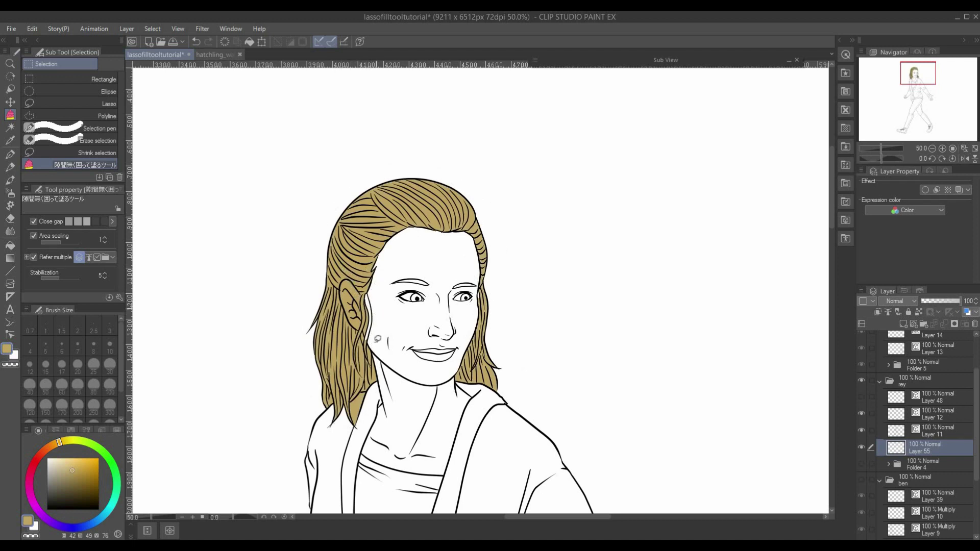
Inspect the tan hair fill with Layer 12's hair lines hidden and shown, and check the edges close to the face.
left_click(861, 414)
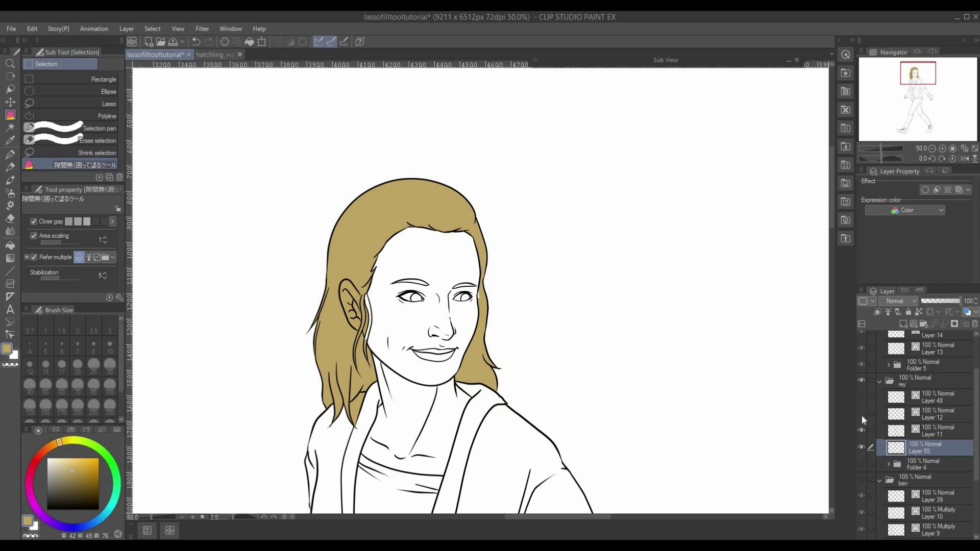
left_click(861, 414)
left_click(861, 414)
left_click(861, 415)
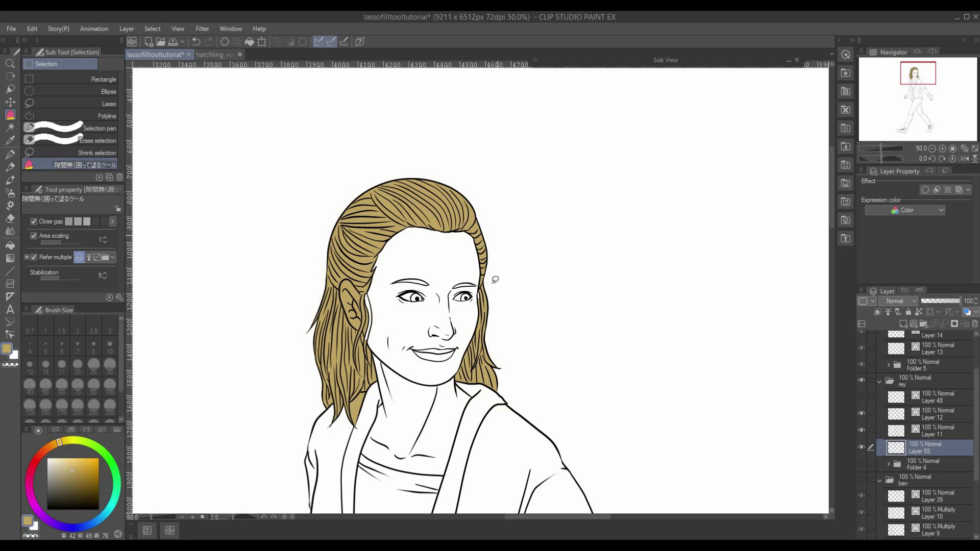
scroll(494, 284, "up", 2)
scroll(493, 287, "up", 2)
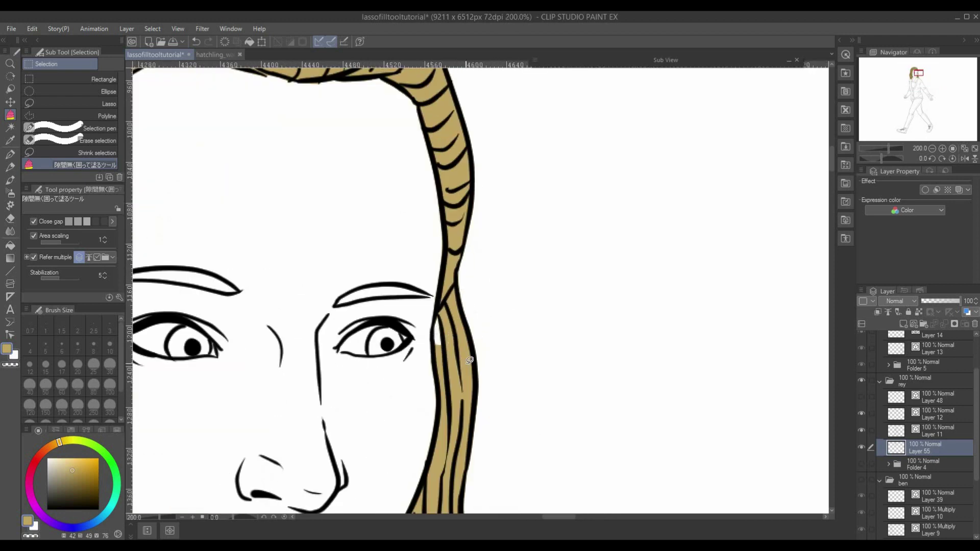
scroll(467, 363, "down", 5)
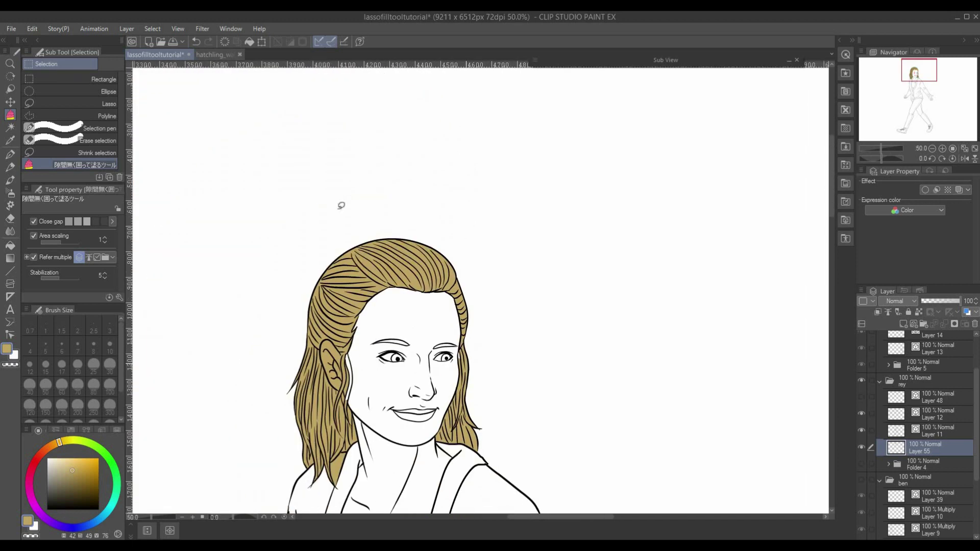
left_click_drag(443, 248, 473, 155)
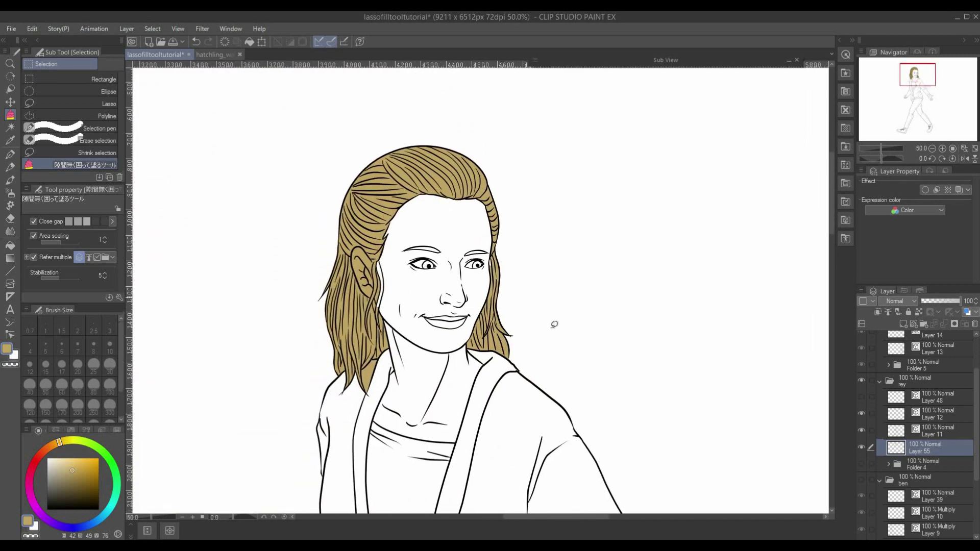
Hide the hair detail lines on Layer 12 and undo the golden tan hair fill.
left_click(861, 414)
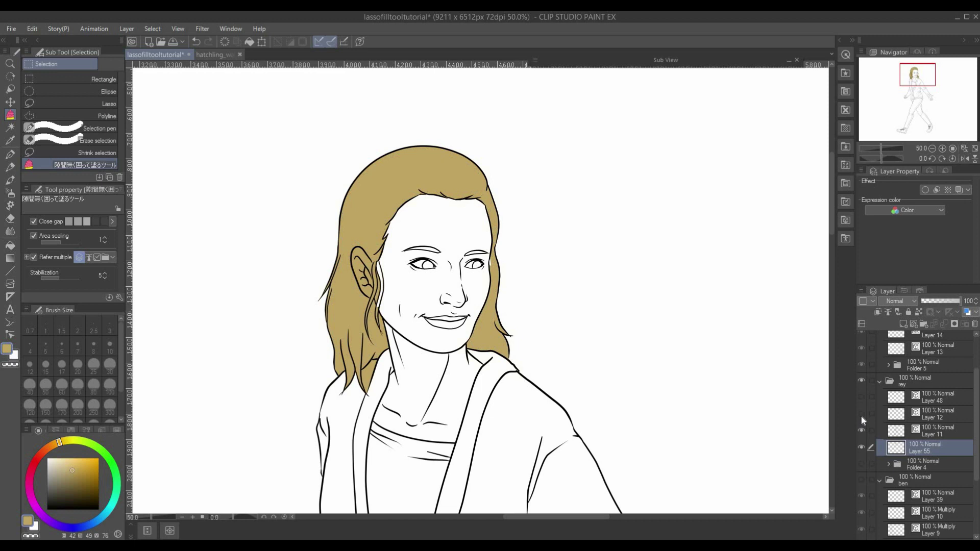
left_click(863, 431)
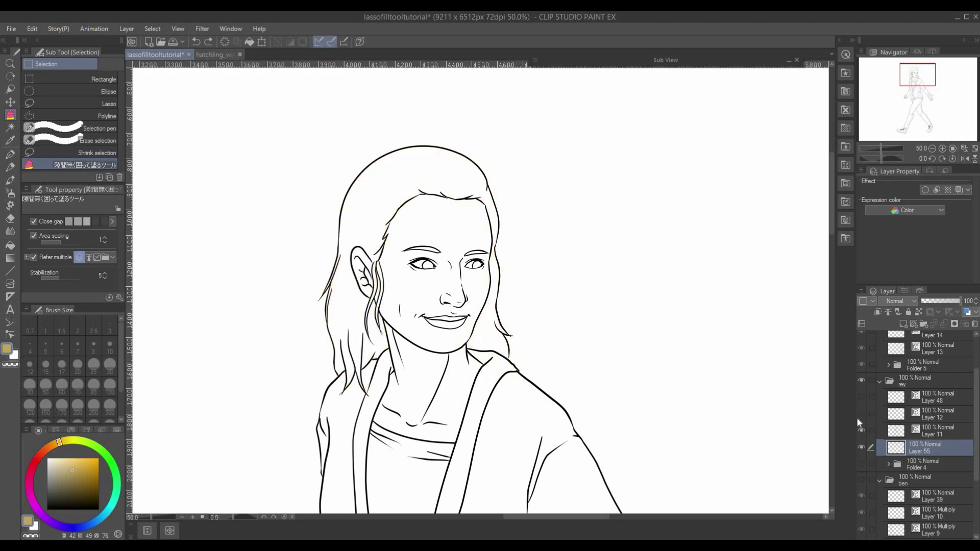
Fill both eyebrows with dark brown (hue 15, saturation 39, value 44) by enclosing each one.
left_click(42, 453)
left_click(88, 472)
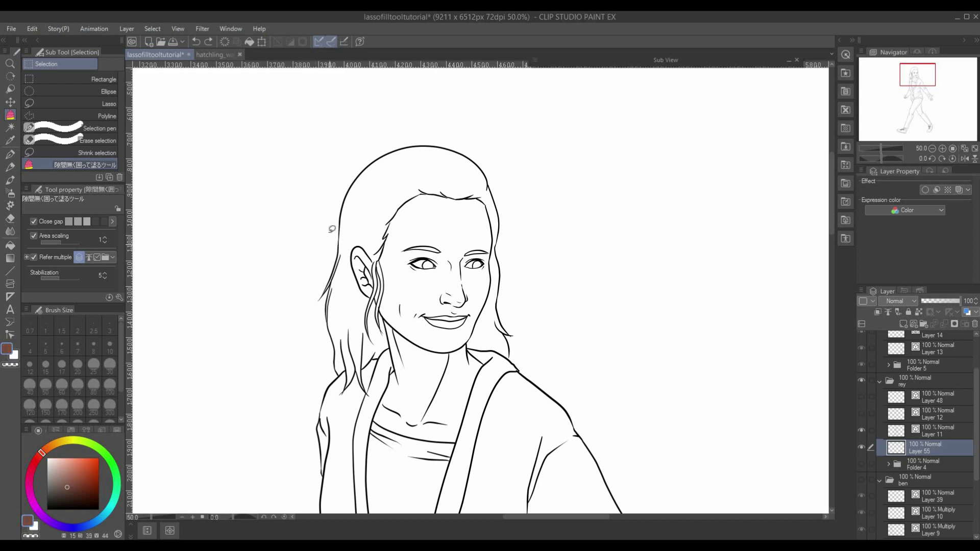
mouse_move(404, 255)
left_mouse_down()
mouse_move(442, 254)
mouse_move(444, 237)
mouse_move(398, 240)
left_mouse_up()
left_click_drag(474, 243, 463, 252)
Try filling the hair strands beside the ear with dark brown by enclosing only the lower hair section.
mouse_move(324, 253)
left_mouse_down()
mouse_move(308, 312)
mouse_move(322, 388)
mouse_move(341, 409)
mouse_move(393, 363)
mouse_move(396, 345)
mouse_move(387, 261)
mouse_move(376, 255)
mouse_move(372, 286)
mouse_move(358, 257)
left_mouse_up()
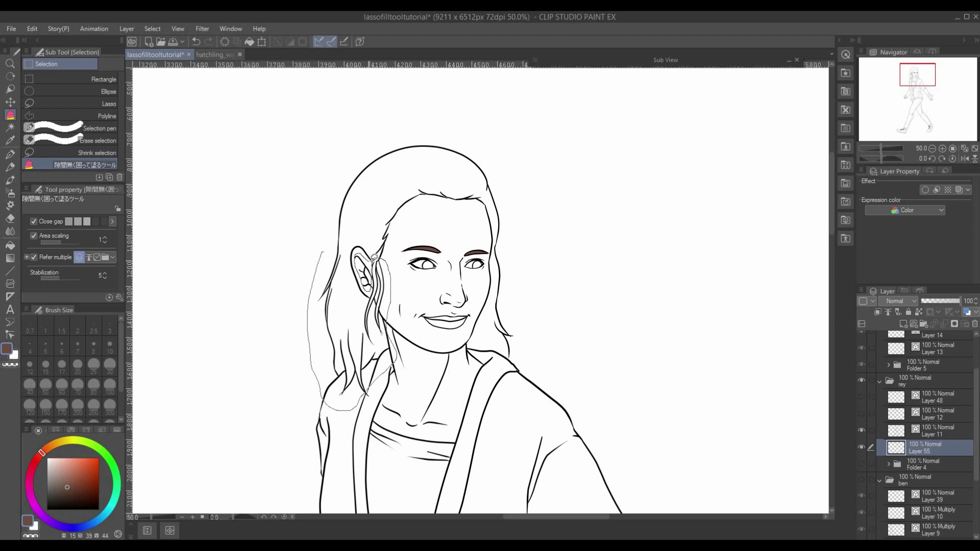
mouse_move(382, 253)
left_mouse_down()
mouse_move(424, 218)
mouse_move(478, 223)
mouse_move(491, 242)
mouse_move(467, 334)
mouse_move(507, 358)
mouse_move(521, 336)
mouse_move(523, 199)
mouse_move(408, 120)
mouse_move(339, 209)
mouse_move(325, 253)
mouse_move(337, 307)
mouse_move(352, 321)
left_mouse_up()
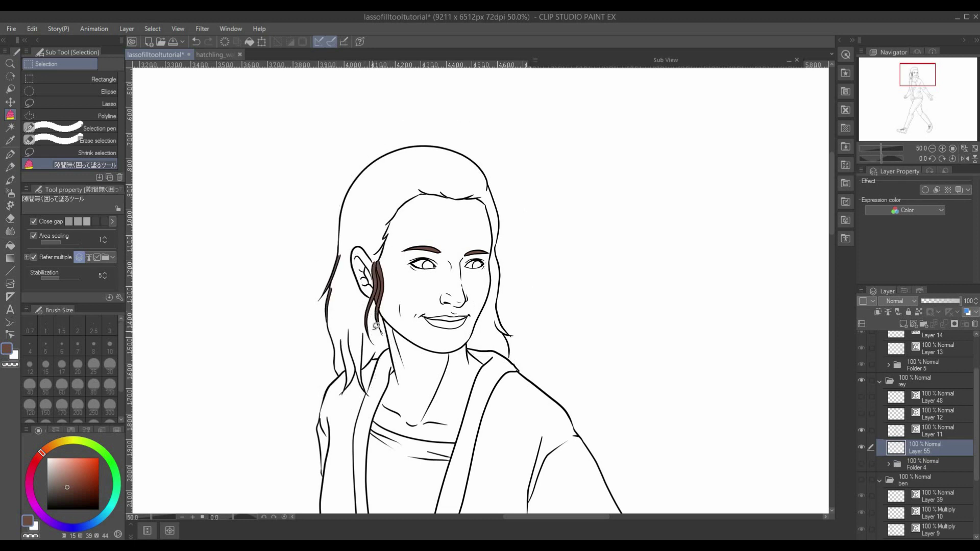
key("ctrl+z")
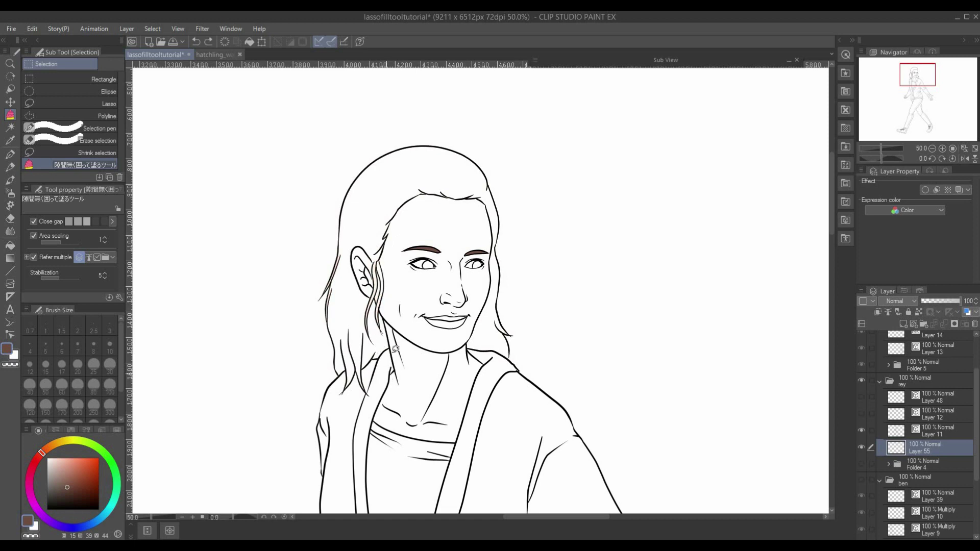
Try enclosing the whole head, hair and face together, with the dark brown fill.
left_click_drag(407, 503, 460, 327)
left_click_drag(492, 229, 450, 373)
mouse_move(455, 97)
left_mouse_down()
mouse_move(333, 169)
mouse_move(433, 387)
mouse_move(542, 210)
mouse_move(503, 114)
mouse_move(466, 97)
mouse_move(416, 104)
mouse_move(445, 100)
left_mouse_up()
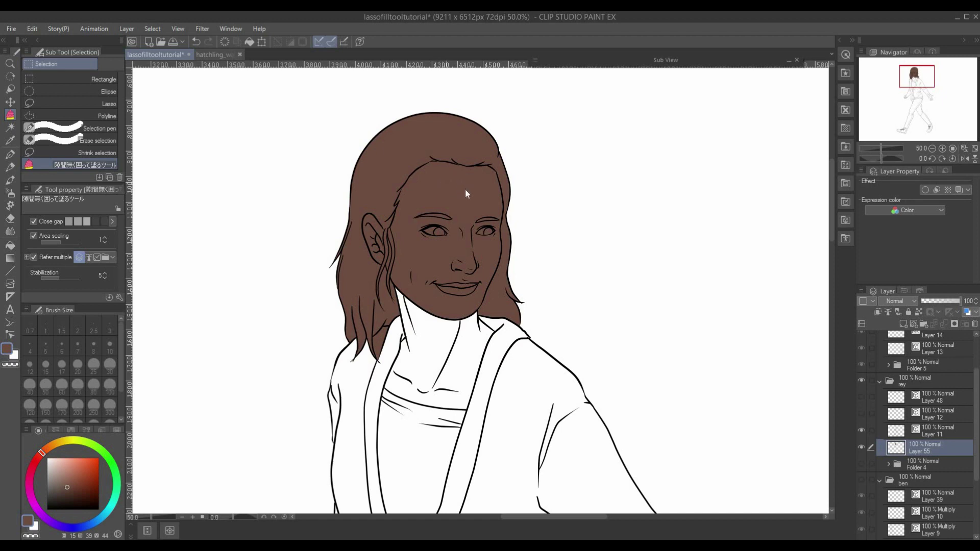
key("ctrl+z")
Try filling only the hair with dark brown by tracing the enclosure around the face.
mouse_move(350, 138)
left_mouse_down()
mouse_move(311, 293)
mouse_move(332, 358)
mouse_move(367, 365)
mouse_move(394, 344)
mouse_move(413, 204)
mouse_move(443, 174)
mouse_move(484, 178)
mouse_move(502, 209)
mouse_move(474, 314)
mouse_move(518, 347)
mouse_move(546, 321)
mouse_move(537, 198)
mouse_move(506, 111)
mouse_move(459, 94)
mouse_move(426, 97)
mouse_move(356, 130)
mouse_move(343, 151)
mouse_move(342, 206)
mouse_move(375, 255)
left_mouse_up()
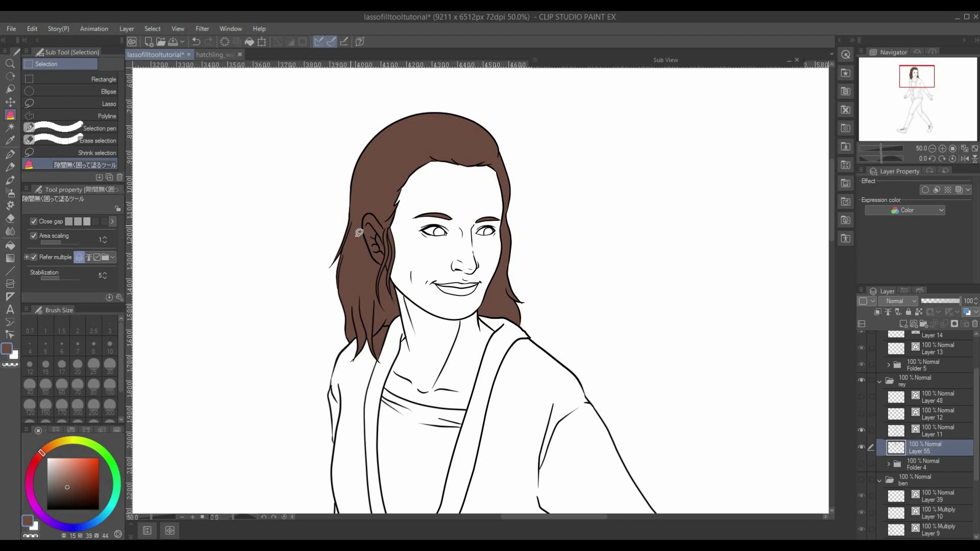
key("ctrl+z")
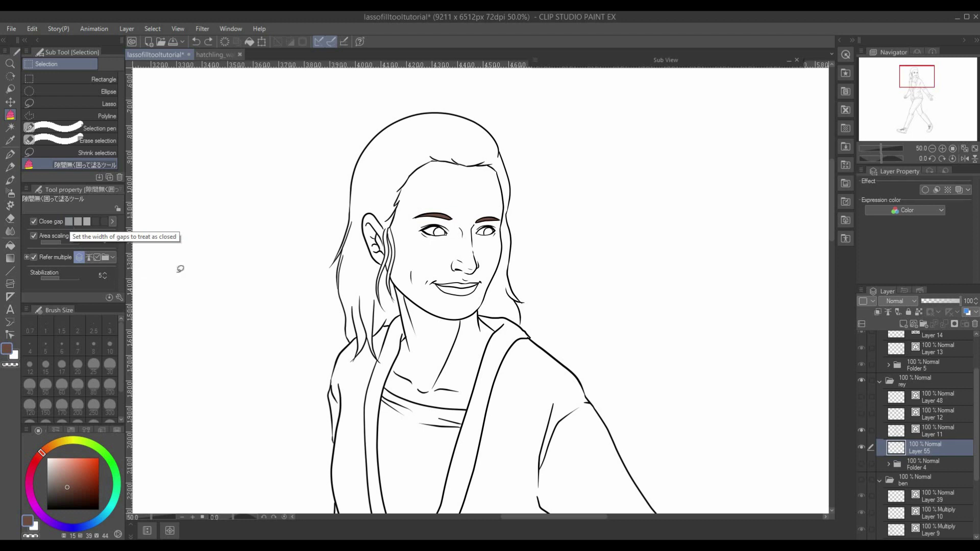
Try filling the hair with dark brown by enclosing it with gap closing set to its lowest level.
scroll(189, 263, "up", 3)
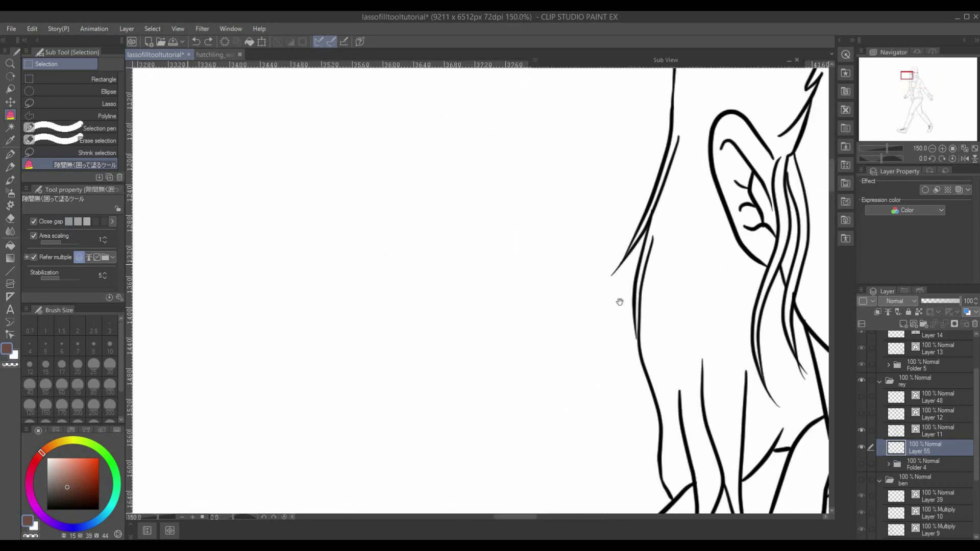
left_click_drag(619, 301, 158, 229)
left_click_drag(645, 312, 347, 206)
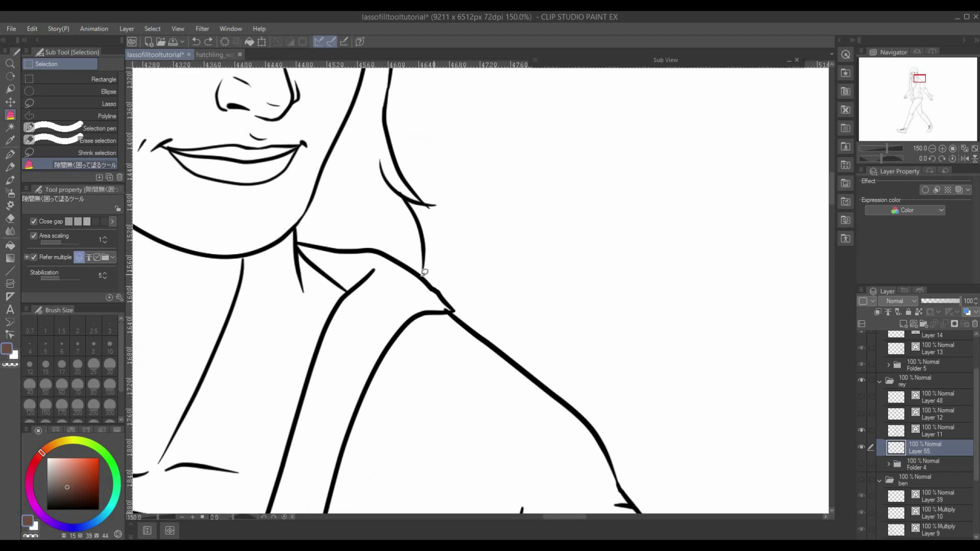
scroll(455, 154, "up", 5)
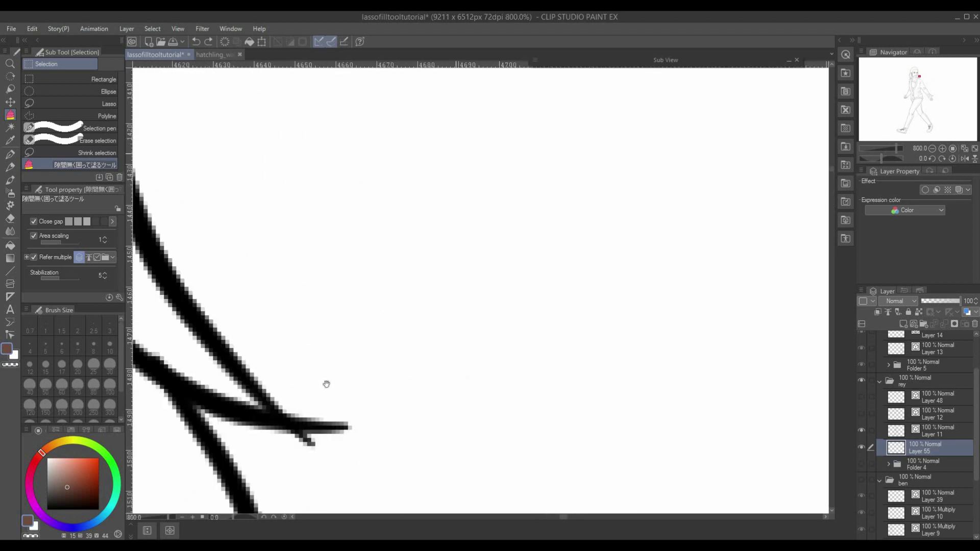
left_click_drag(141, 439, 322, 213)
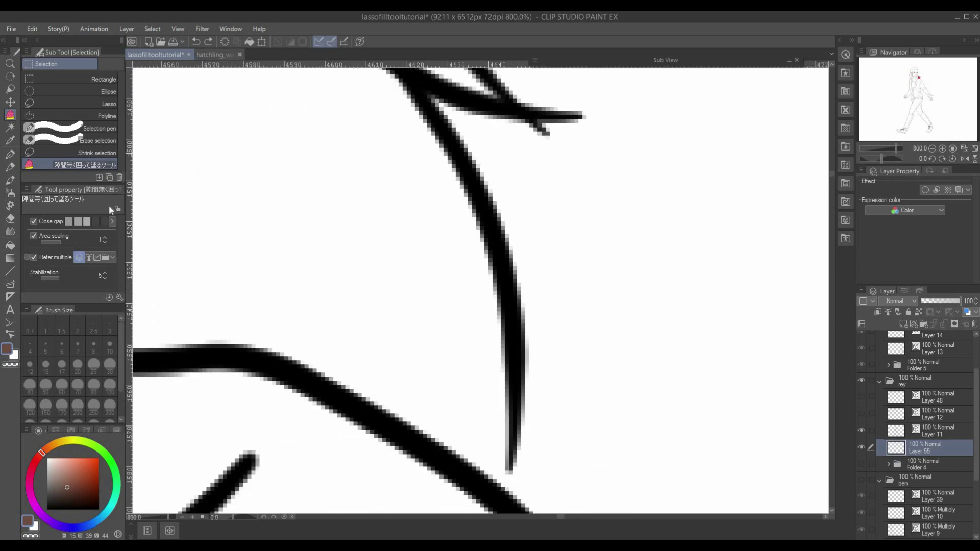
left_click(68, 221)
key("ctrl+minus")
key("ctrl+minus")
key("ctrl+minus")
key("ctrl+minus")
key("ctrl+minus")
key("ctrl+minus")
key("ctrl+minus")
key("ctrl+minus")
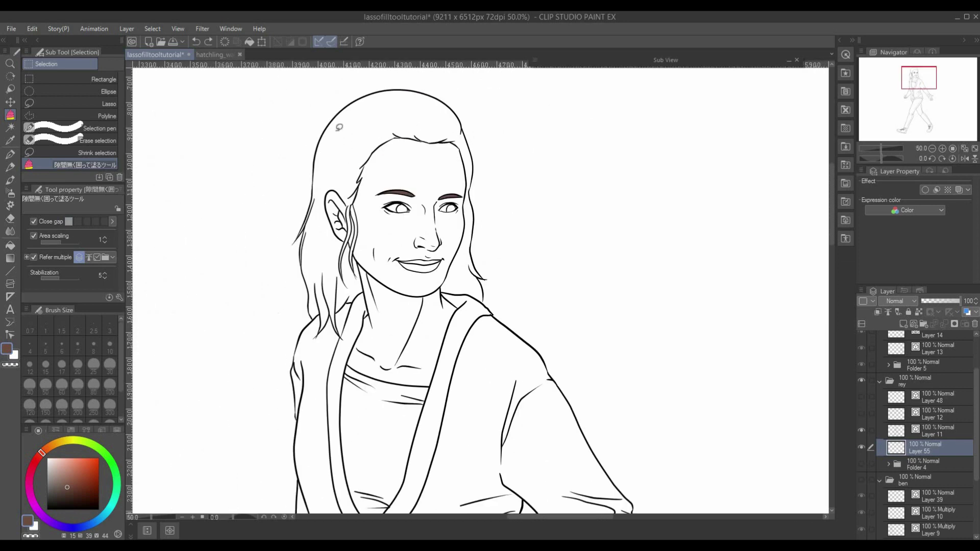
mouse_move(328, 91)
left_mouse_down()
mouse_move(286, 326)
mouse_move(368, 269)
mouse_move(401, 166)
mouse_move(455, 217)
mouse_move(490, 284)
mouse_move(406, 69)
mouse_move(321, 105)
mouse_move(319, 96)
left_mouse_up()
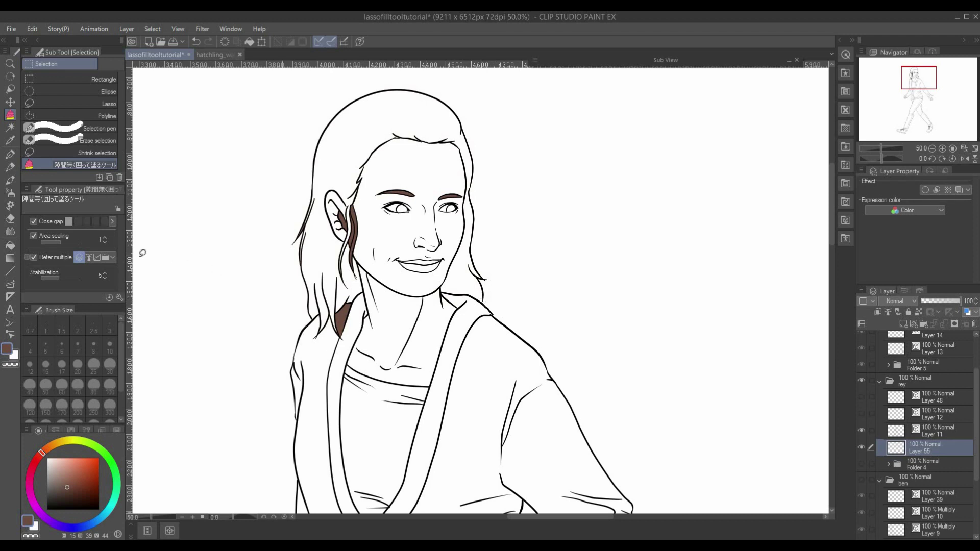
key("ctrl+z")
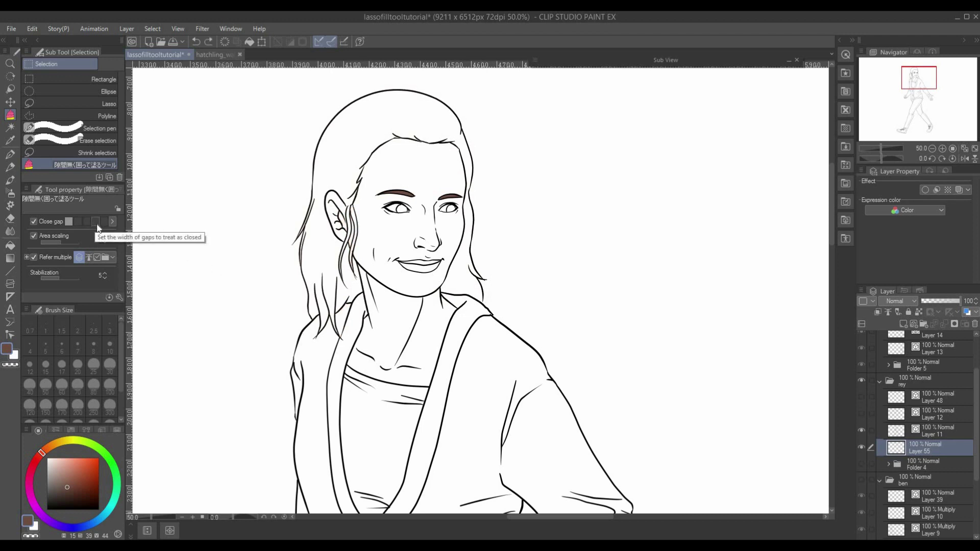
Set gap closing to its fourth level and try filling the whole hair, checking the open outline end at the shoulder.
left_click(95, 221)
mouse_move(309, 130)
left_mouse_down()
mouse_move(297, 160)
mouse_move(281, 313)
mouse_move(341, 337)
mouse_move(364, 289)
mouse_move(373, 171)
mouse_move(432, 148)
mouse_move(461, 193)
mouse_move(433, 309)
mouse_move(508, 312)
mouse_move(507, 154)
mouse_move(424, 76)
mouse_move(330, 107)
mouse_move(286, 163)
mouse_move(295, 212)
left_mouse_up()
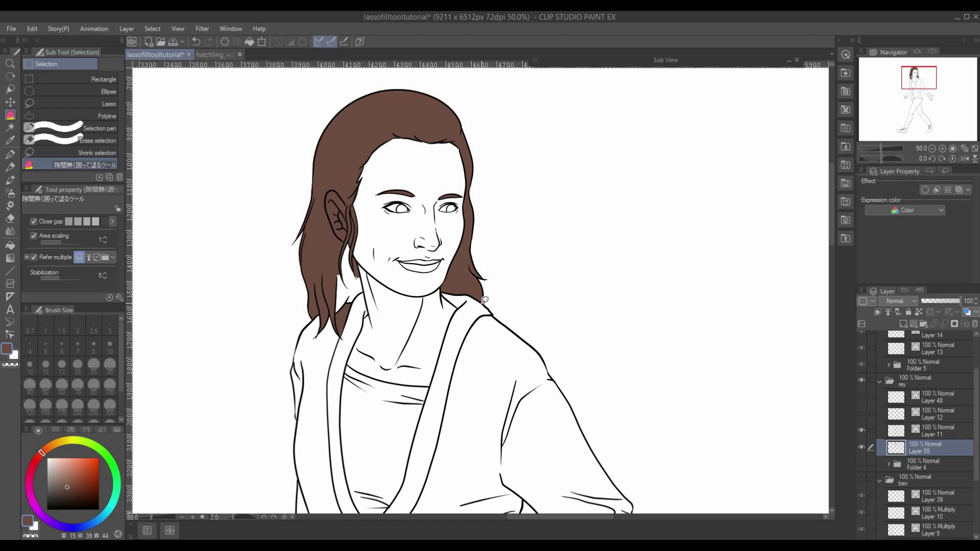
scroll(485, 300, "up", 8)
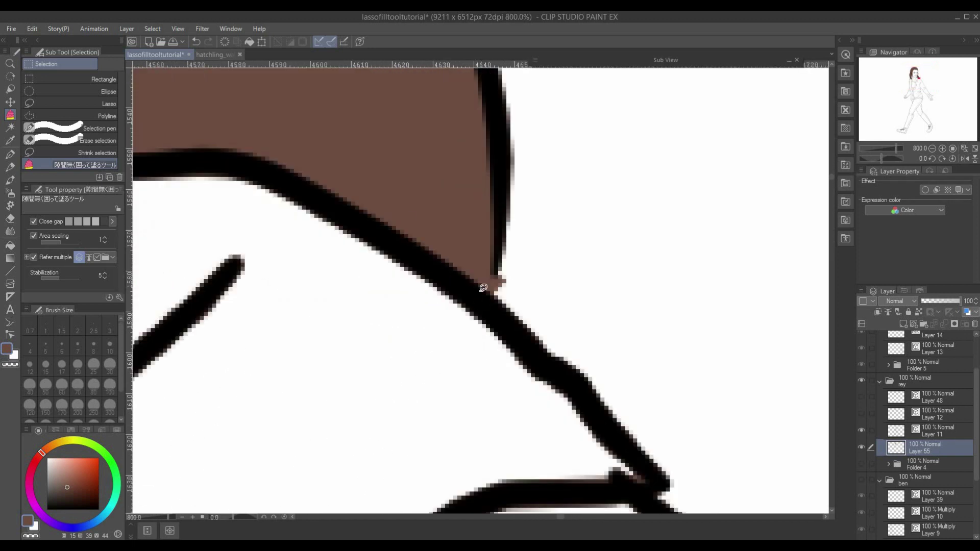
scroll(474, 252, "down", 8)
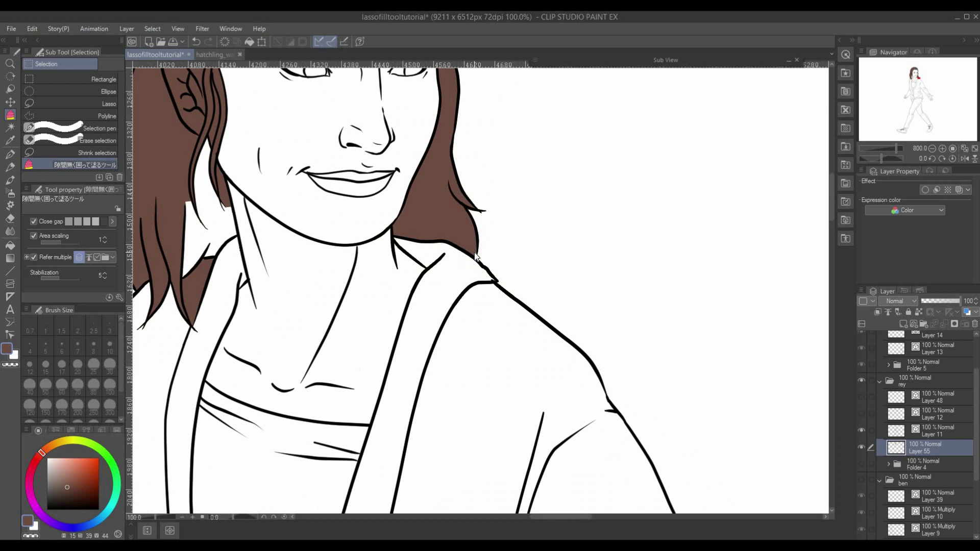
left_click_drag(371, 280, 406, 305)
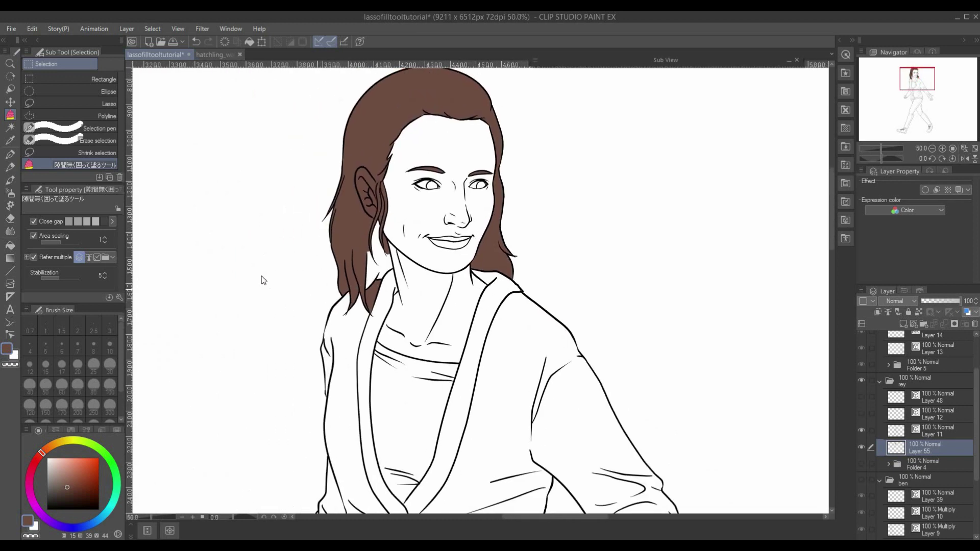
key("ctrl+z")
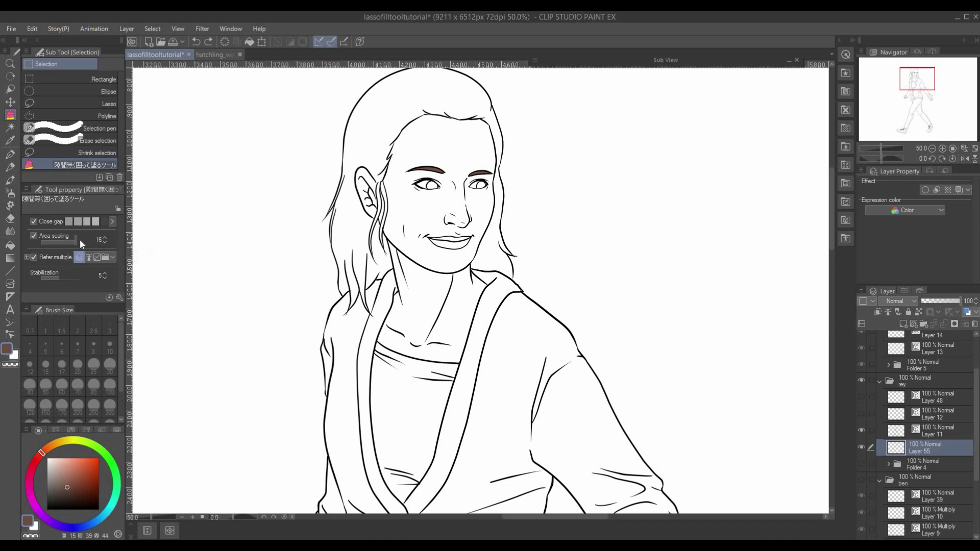
Try filling the hair by enclosing it with area scaling set to 20.
left_click_drag(401, 253, 362, 320)
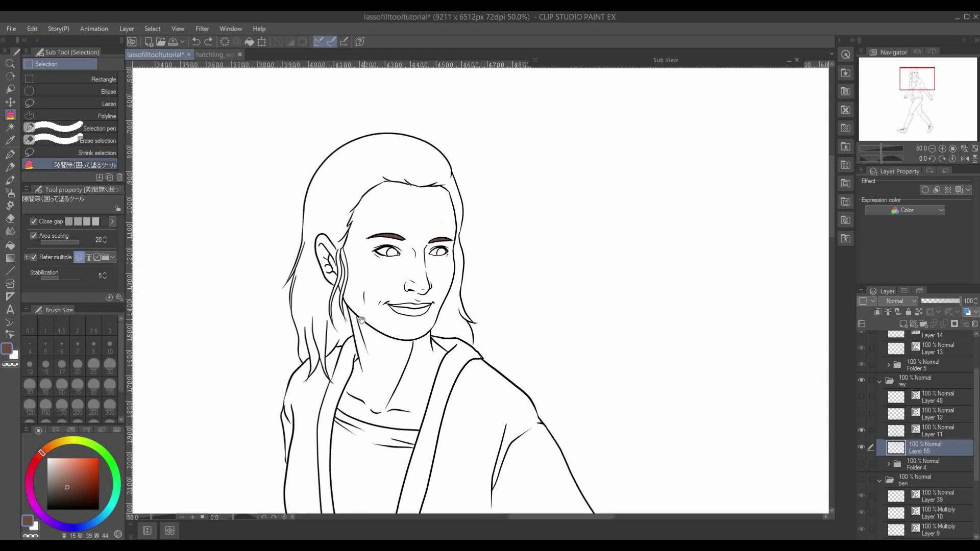
mouse_move(306, 161)
left_mouse_down()
mouse_move(264, 287)
mouse_move(285, 378)
mouse_move(358, 377)
mouse_move(360, 258)
mouse_move(387, 204)
mouse_move(442, 209)
mouse_move(454, 229)
mouse_move(428, 316)
mouse_move(440, 369)
mouse_move(500, 361)
mouse_move(484, 227)
mouse_move(455, 141)
mouse_move(387, 125)
mouse_move(304, 162)
left_mouse_up()
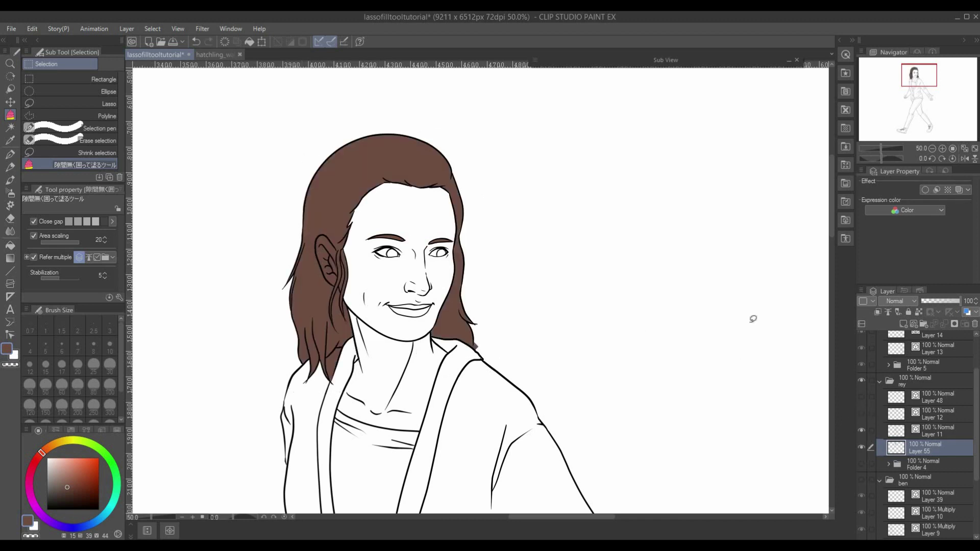
Examine up close how the expanded hair fill meets the line art at the shoulder, hair tips and neck.
scroll(753, 319, "up", 3)
left_click_drag(291, 282, 665, 241)
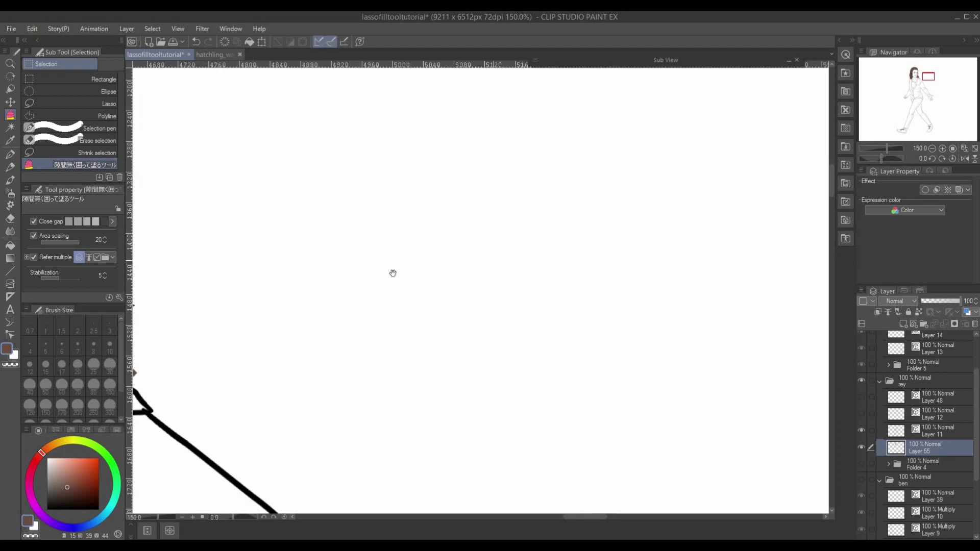
left_click_drag(393, 273, 618, 185)
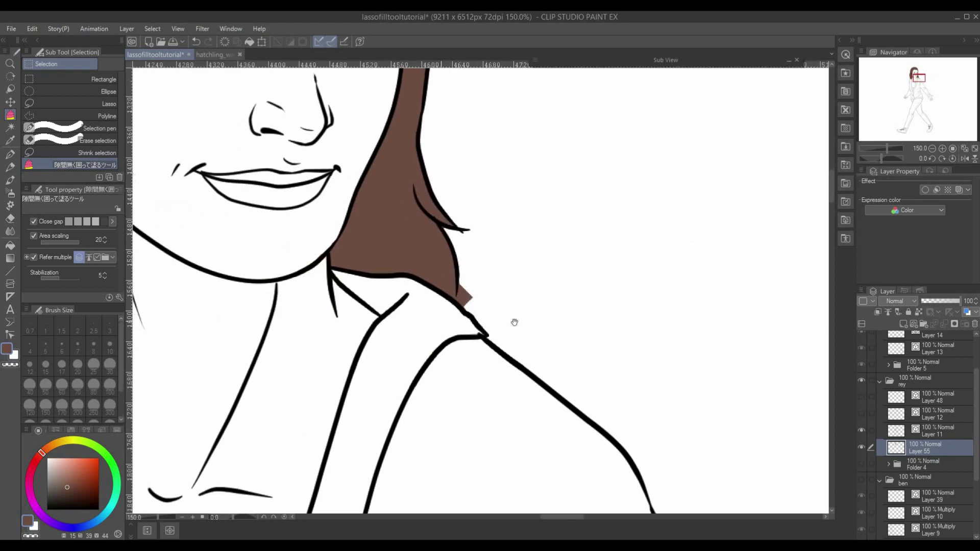
left_click_drag(412, 319, 510, 321)
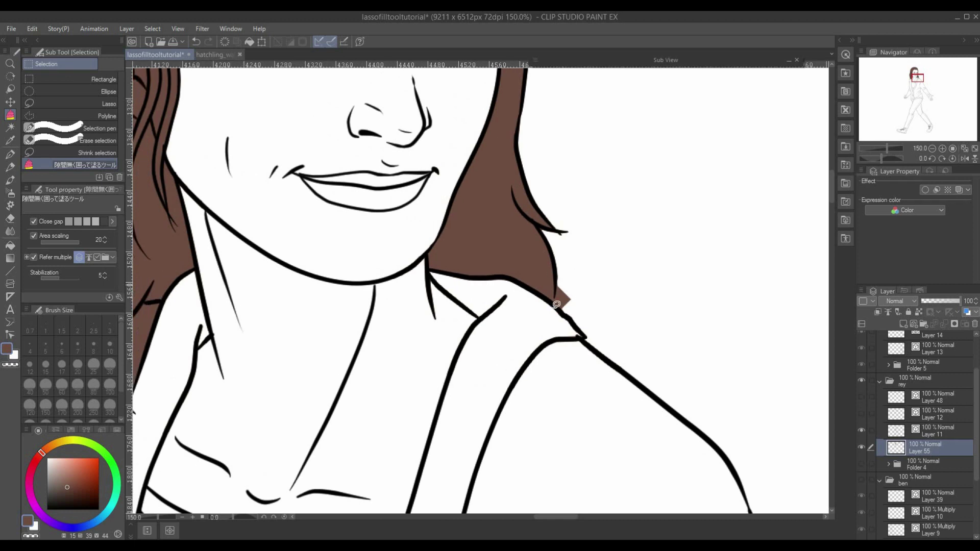
scroll(384, 325, "left", 11)
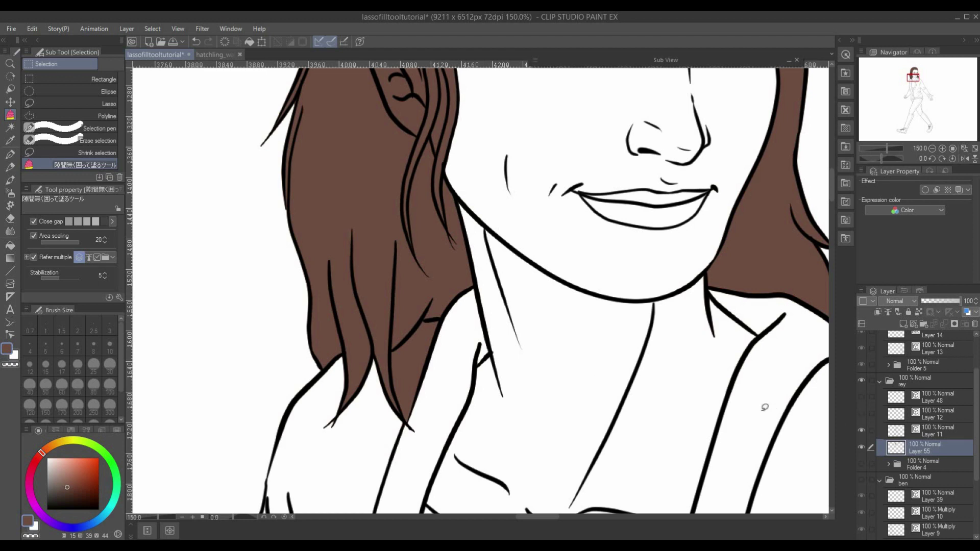
scroll(762, 411, "up", 7)
left_click_drag(295, 220, 628, 454)
left_click_drag(245, 183, 622, 365)
left_click_drag(296, 245, 639, 324)
left_click_drag(419, 283, 516, 225)
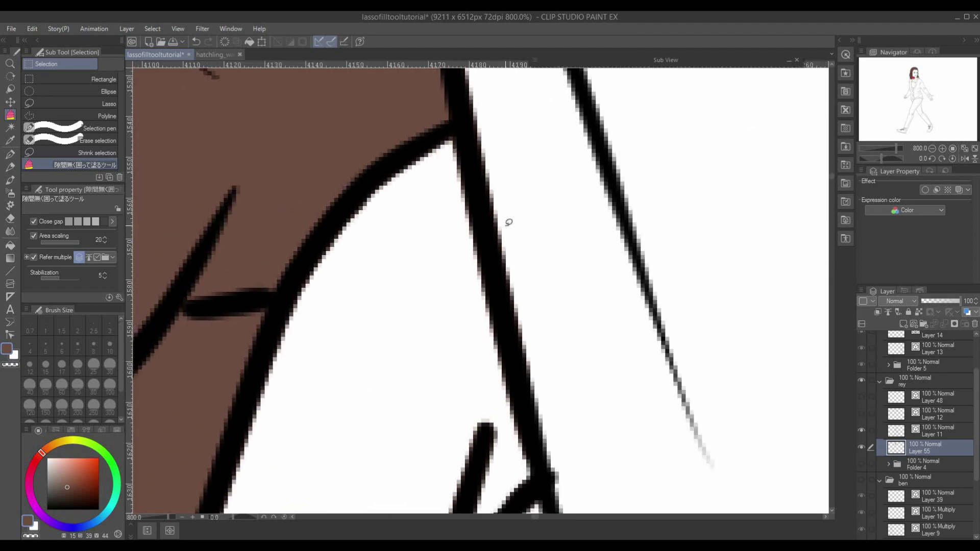
Set area scaling back to 1 and undo the expanded hair fill.
left_click(99, 242)
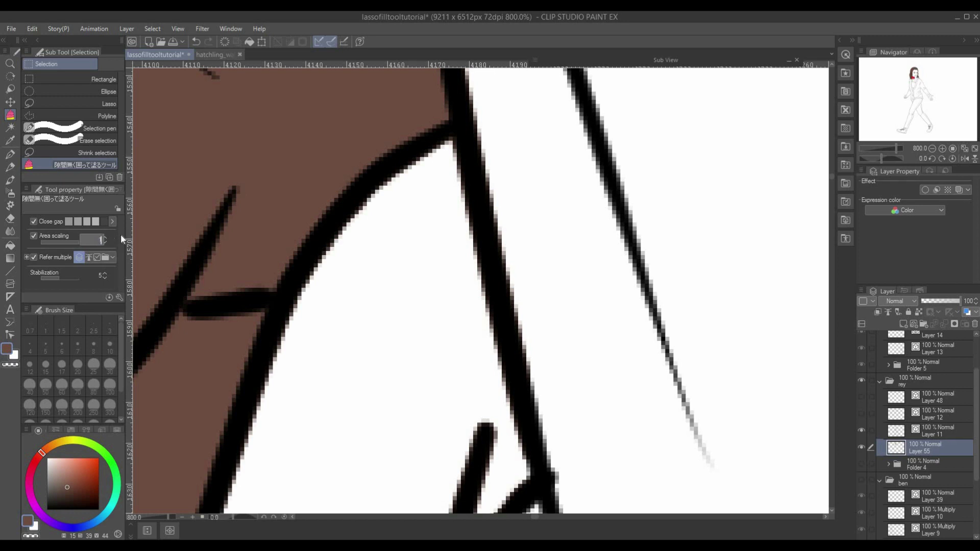
type("1")
key("Return")
key("ctrl+minus")
key("ctrl+minus")
key("ctrl+minus")
key("ctrl+minus")
key("ctrl+minus")
key("ctrl+minus")
key("ctrl+minus")
key("ctrl+minus")
key("ctrl+minus")
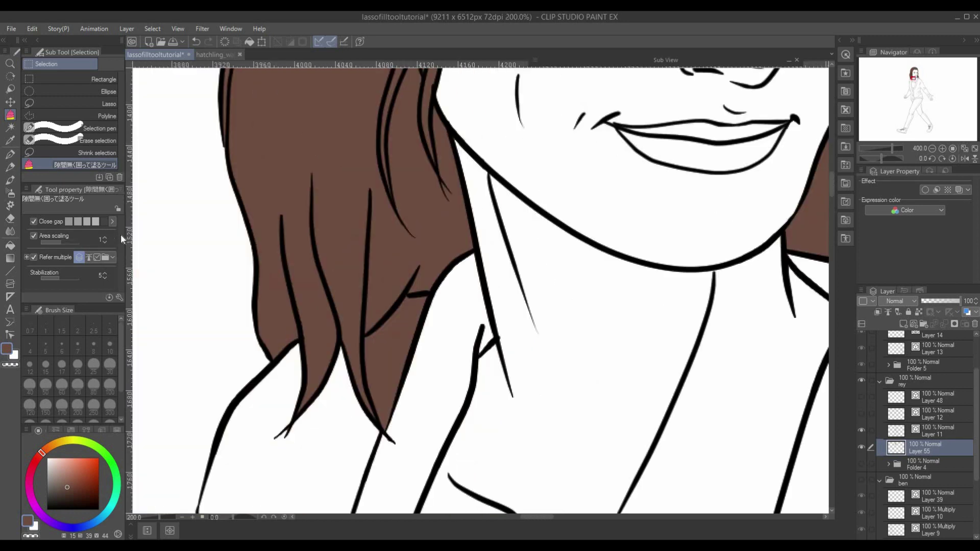
key("ctrl+minus")
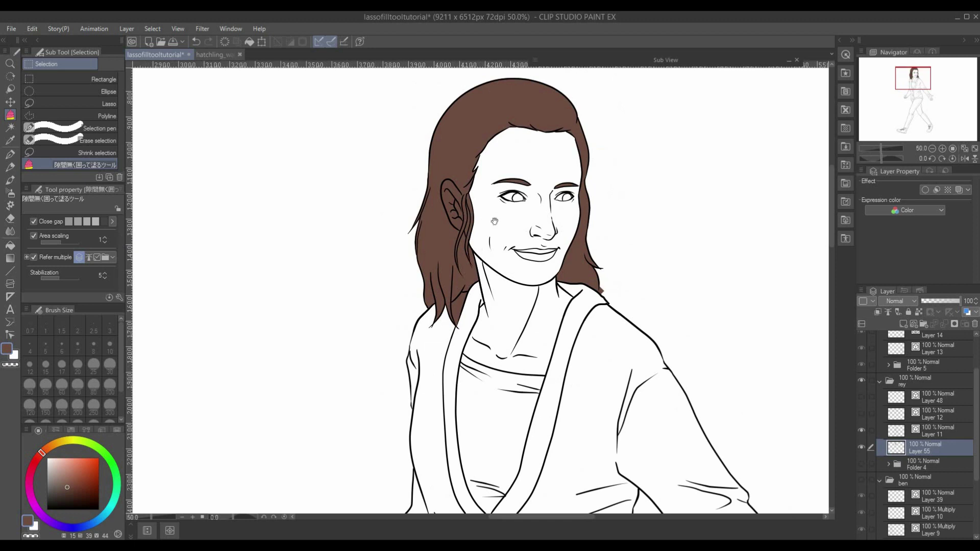
left_click_drag(494, 222, 409, 263)
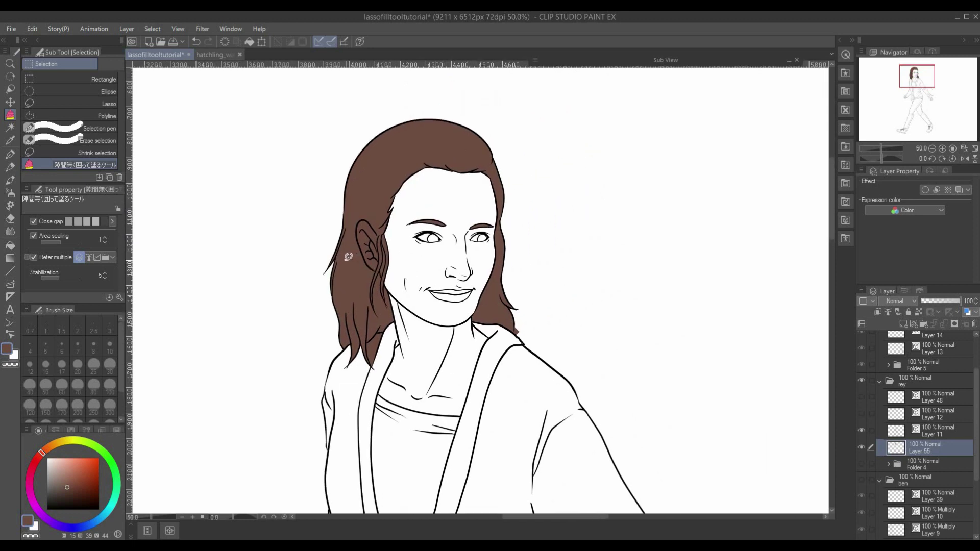
key("ctrl+z")
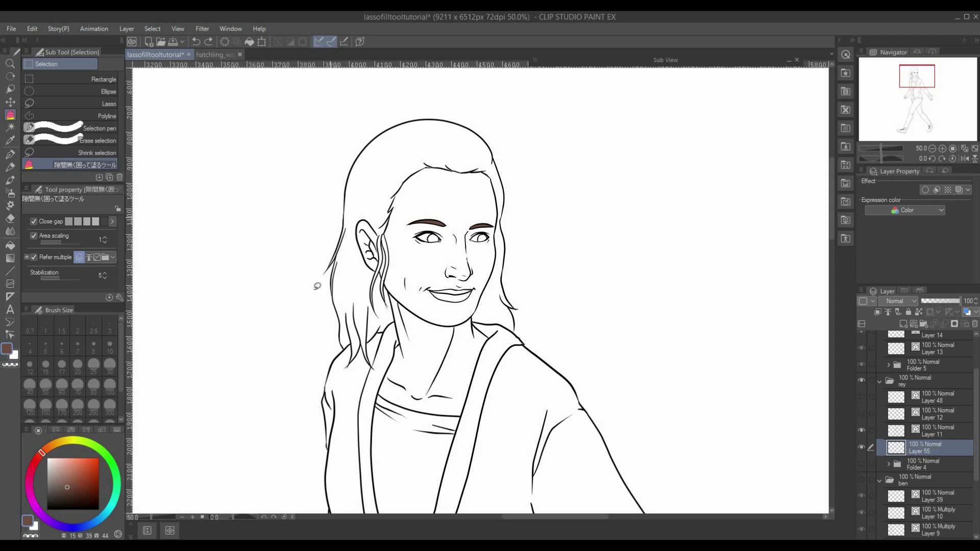
Fill the hair with dark brown in two enclosures, the main hair first and the section behind the far cheek second.
mouse_move(332, 218)
left_mouse_down()
mouse_move(343, 360)
mouse_move(395, 348)
mouse_move(404, 214)
mouse_move(473, 180)
mouse_move(497, 239)
left_mouse_up()
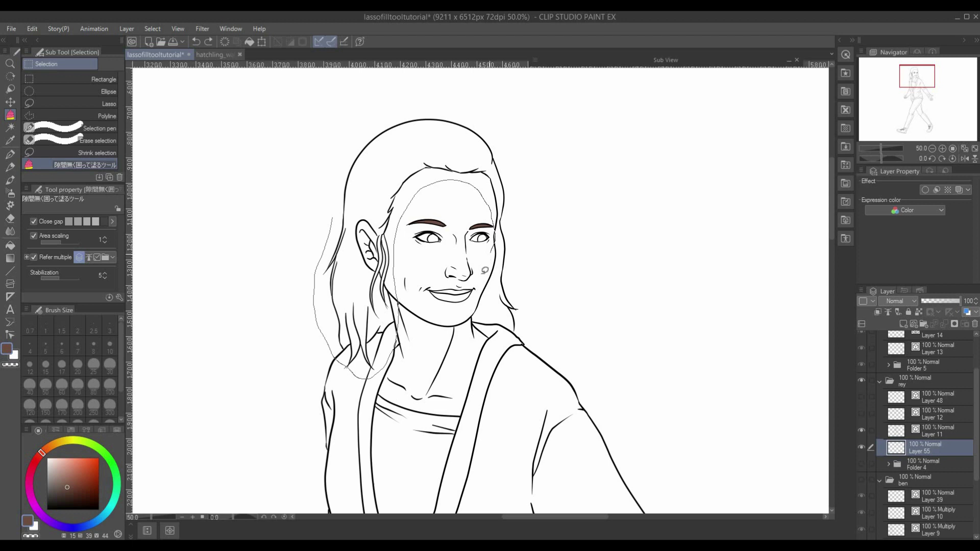
mouse_move(485, 270)
left_mouse_down()
mouse_move(471, 312)
mouse_move(497, 340)
mouse_move(532, 323)
mouse_move(522, 168)
mouse_move(486, 108)
mouse_move(392, 104)
mouse_move(346, 162)
mouse_move(333, 222)
mouse_move(336, 263)
mouse_move(370, 302)
left_mouse_up()
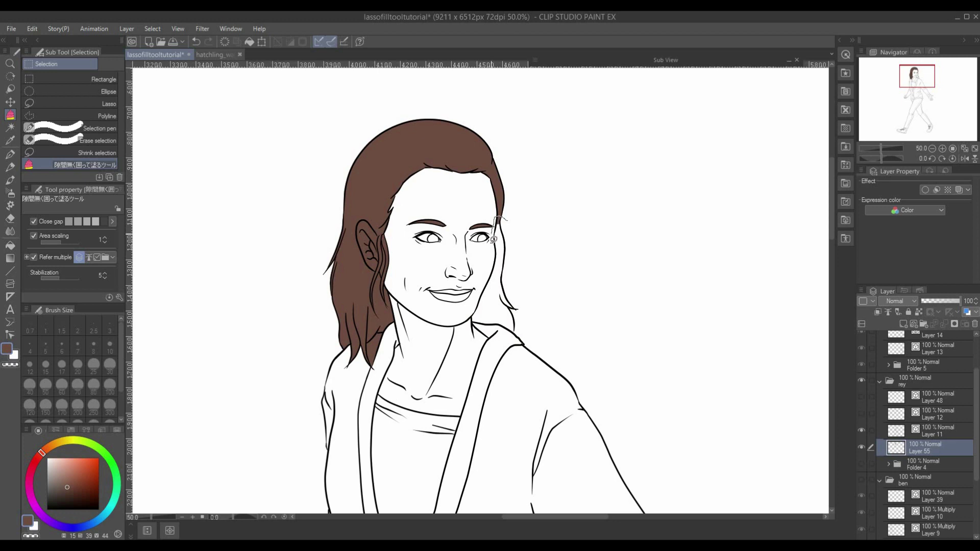
mouse_move(483, 281)
left_mouse_down()
mouse_move(473, 317)
mouse_move(518, 343)
mouse_move(522, 242)
mouse_move(510, 213)
mouse_move(521, 341)
left_mouse_up()
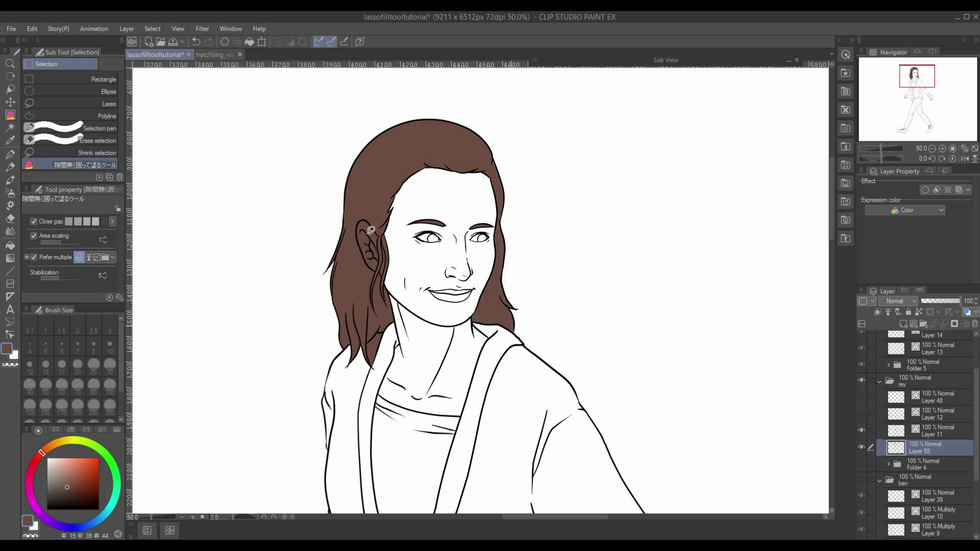
Erase the brown fill inside the ear with the Hard eraser at size 30.
scroll(422, 380, "up", 3)
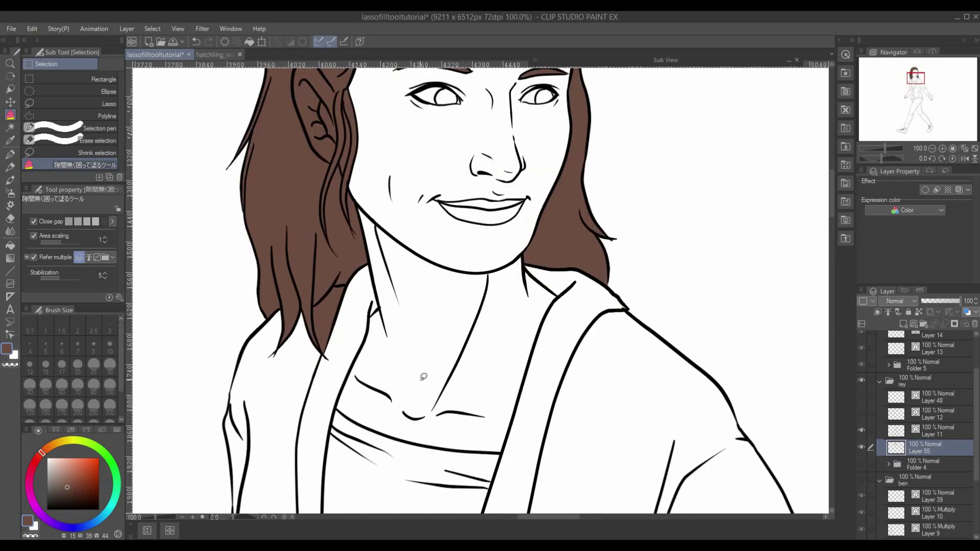
left_click_drag(368, 157, 491, 386)
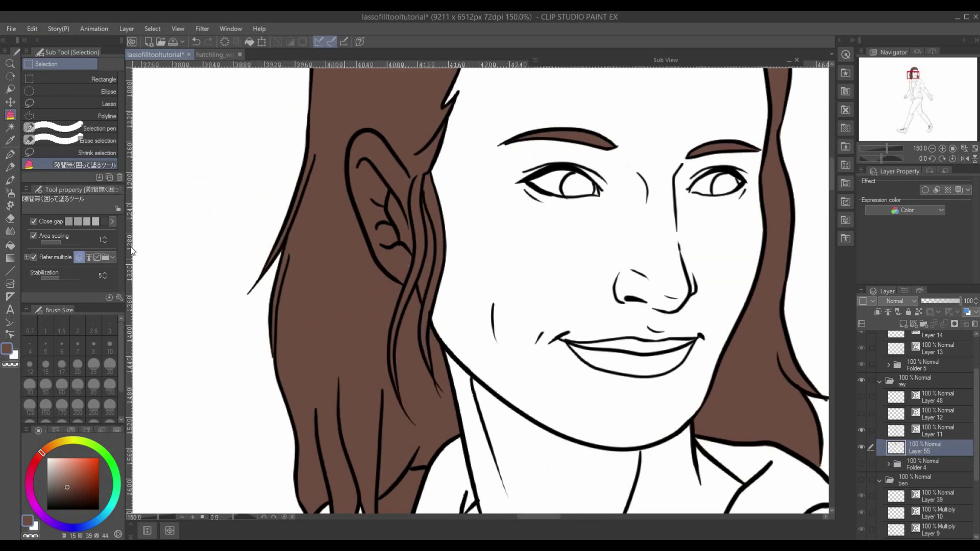
left_click(10, 218)
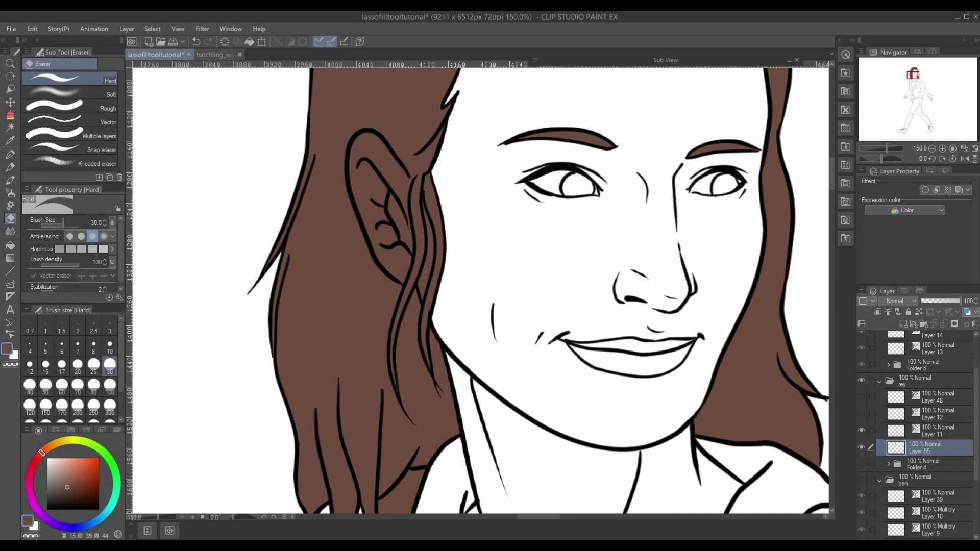
mouse_move(405, 183)
left_mouse_down()
mouse_move(364, 138)
mouse_move(356, 178)
mouse_move(377, 241)
left_mouse_up()
key("ctrl+z")
mouse_move(405, 183)
left_mouse_down()
mouse_move(374, 142)
mouse_move(356, 152)
mouse_move(364, 216)
mouse_move(397, 275)
mouse_move(401, 180)
mouse_move(375, 156)
mouse_move(367, 161)
mouse_move(404, 251)
left_mouse_up()
Reduce the eraser to size 12 and erase the brown in the gap between the strands beside the ear.
key("bracketleft")
key("bracketleft")
key("bracketleft")
key("bracketleft")
key("bracketleft")
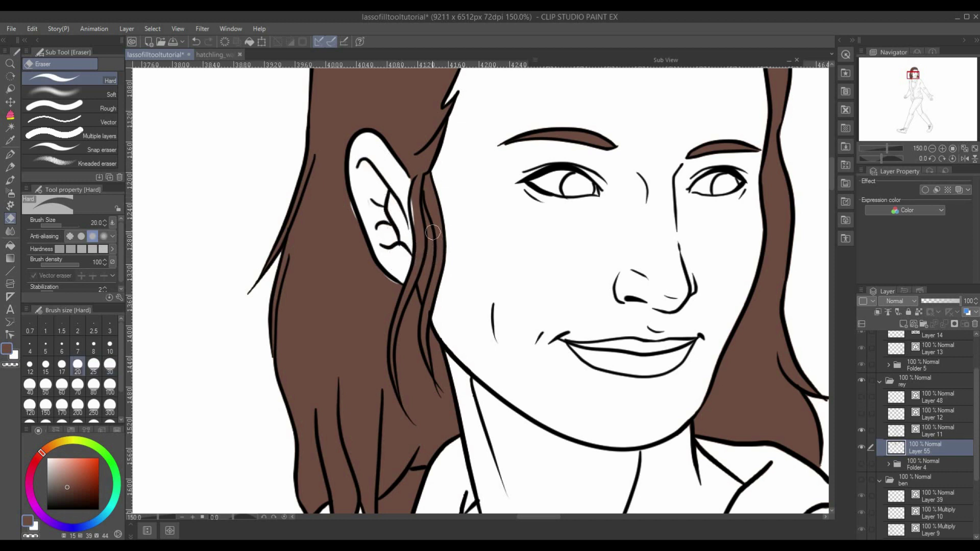
mouse_move(422, 206)
left_mouse_down()
mouse_move(431, 249)
mouse_move(421, 281)
mouse_move(428, 245)
left_mouse_up()
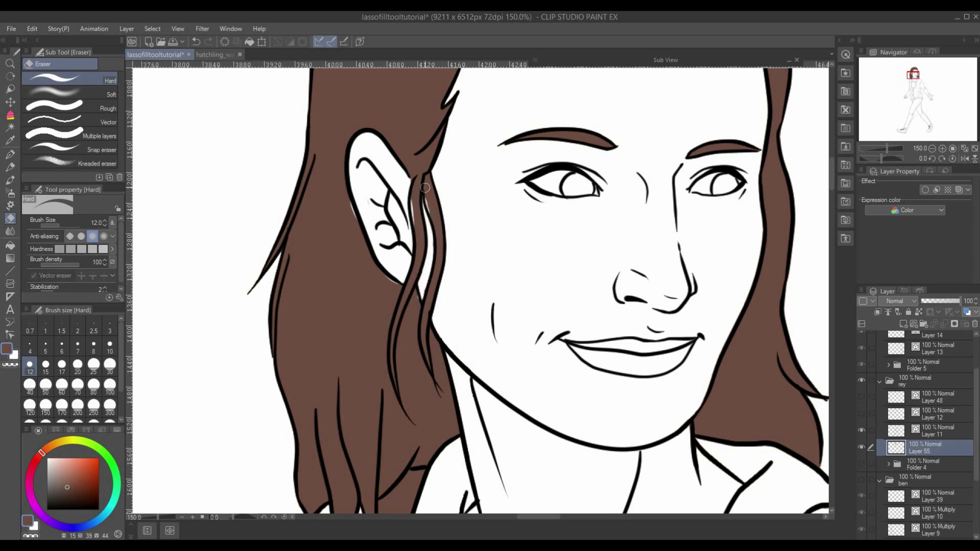
Refill the hair edges around the ear and the loose strands with brown using the enclose-and-fill tool.
left_click(10, 115)
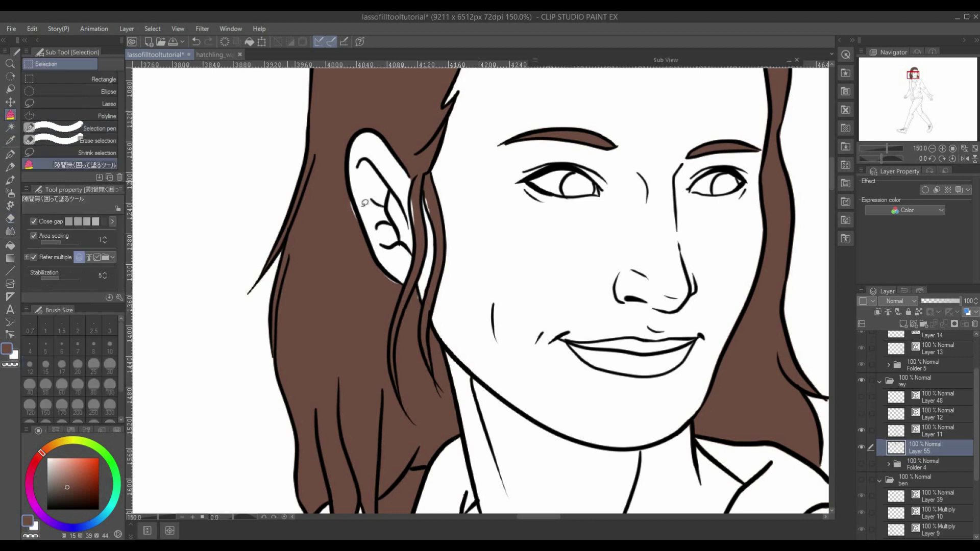
left_click_drag(350, 190, 356, 224)
mouse_move(404, 276)
left_mouse_down()
mouse_move(367, 266)
mouse_move(375, 269)
mouse_move(419, 192)
mouse_move(439, 201)
mouse_move(428, 193)
mouse_move(436, 215)
mouse_move(427, 190)
left_mouse_up()
mouse_move(419, 305)
left_mouse_down()
mouse_move(413, 282)
mouse_move(422, 316)
left_mouse_up()
scroll(422, 413, "down", 2)
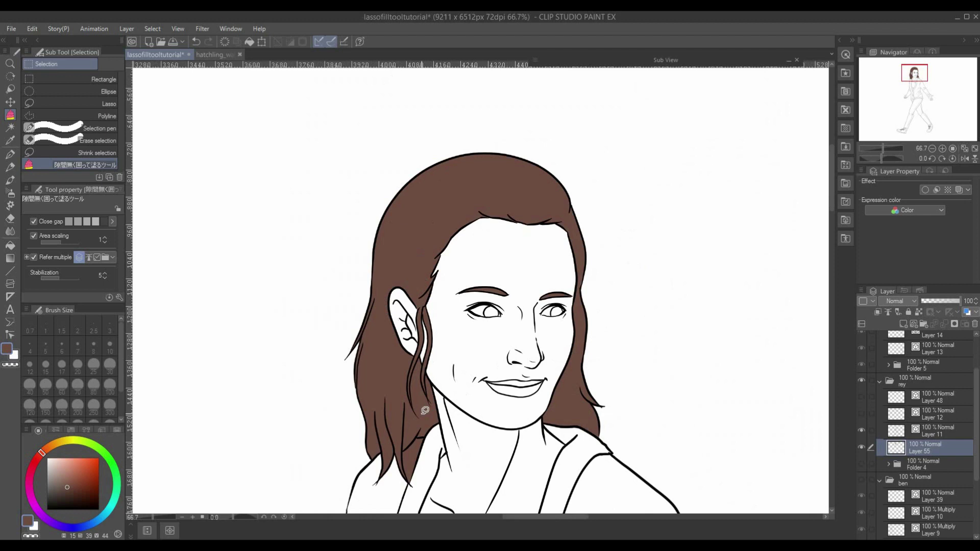
left_click_drag(430, 227, 375, 62)
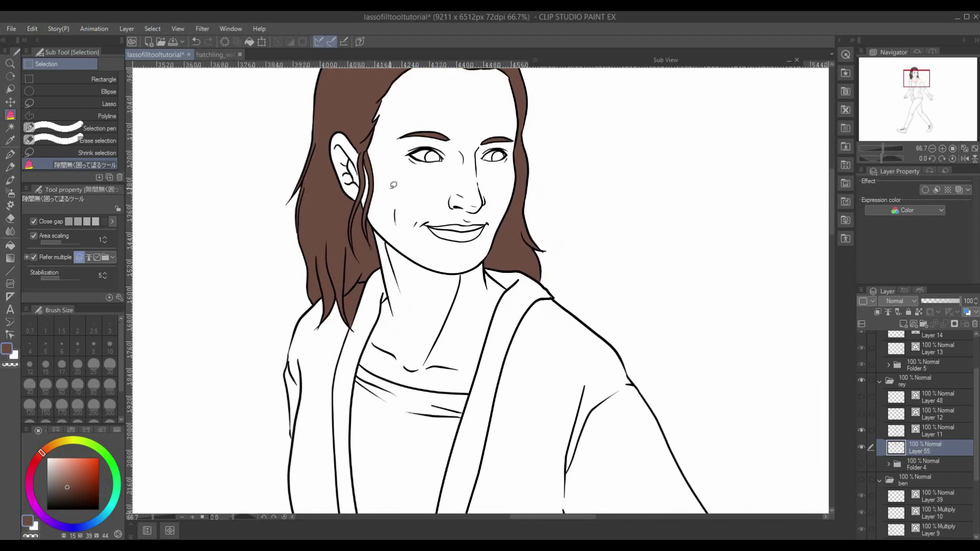
Delete the brown fill from the gap between the hair tips above the shoulder with Auto select, and return to the enclose-and-fill tool.
scroll(389, 189, "up", 4)
left_click_drag(376, 349, 464, 163)
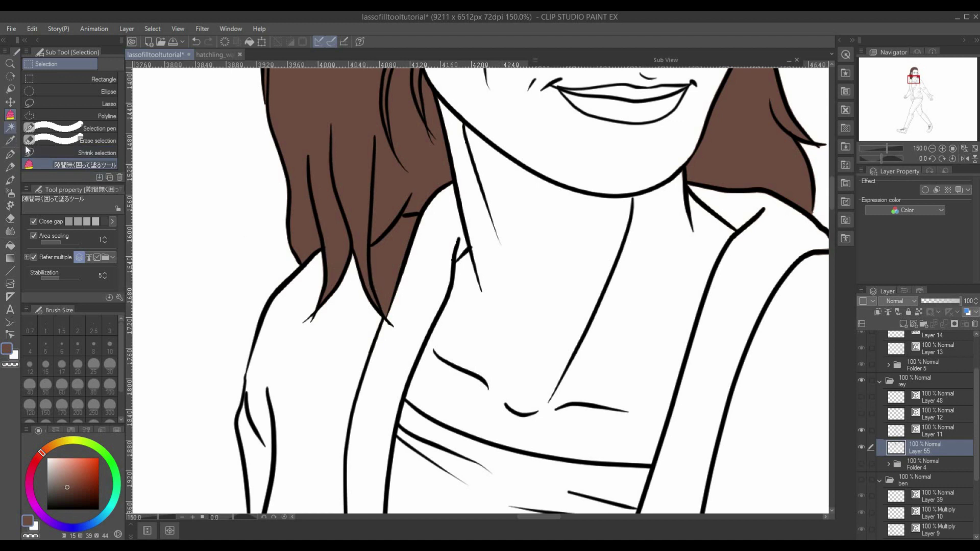
left_click(11, 127)
left_click(395, 289)
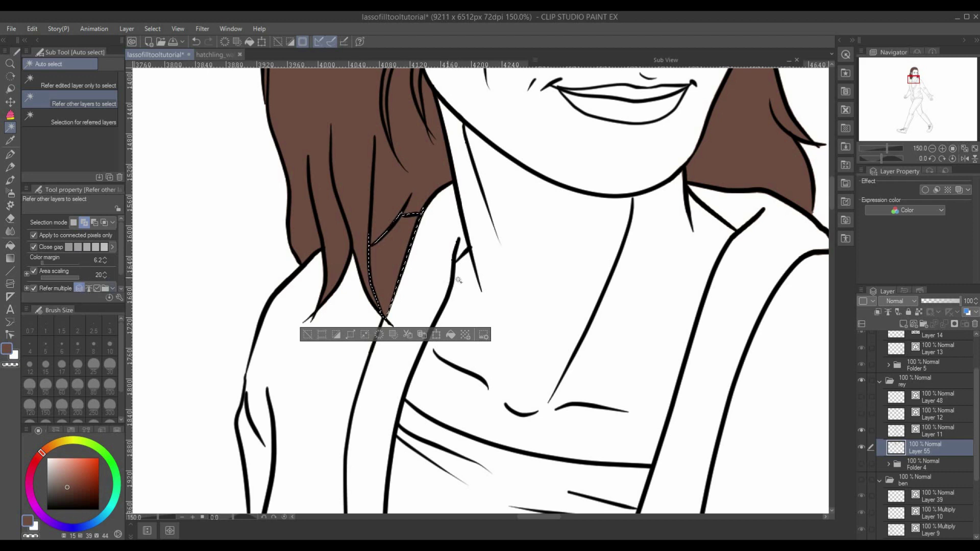
key("Delete")
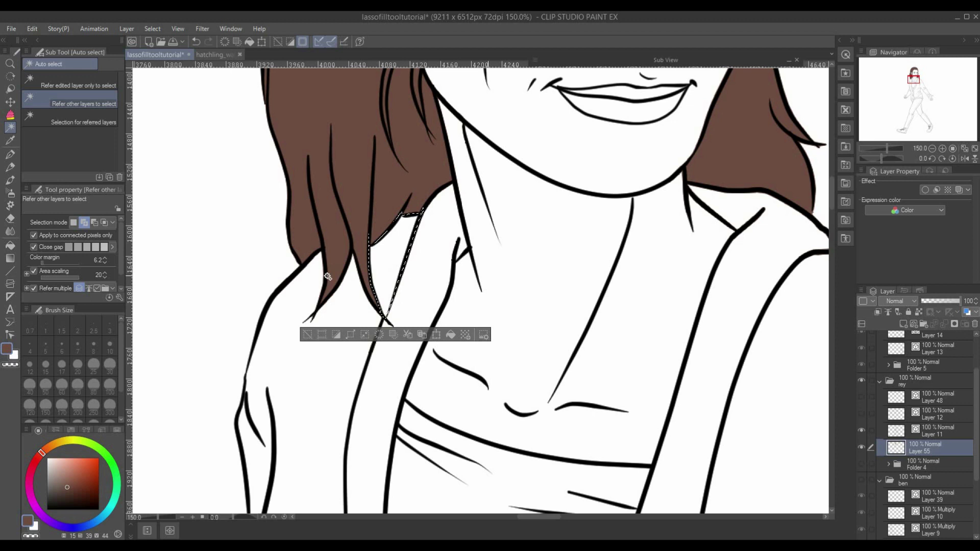
key("ctrl+d")
left_click(11, 116)
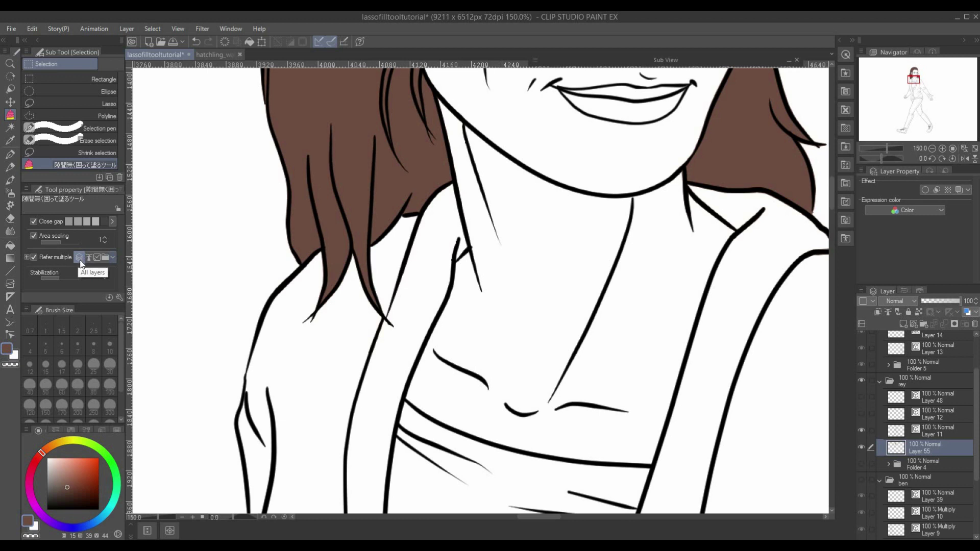
Show the detail line art on Layer 12 and add a new layer beneath the hair color layer.
scroll(460, 184, "down", 3)
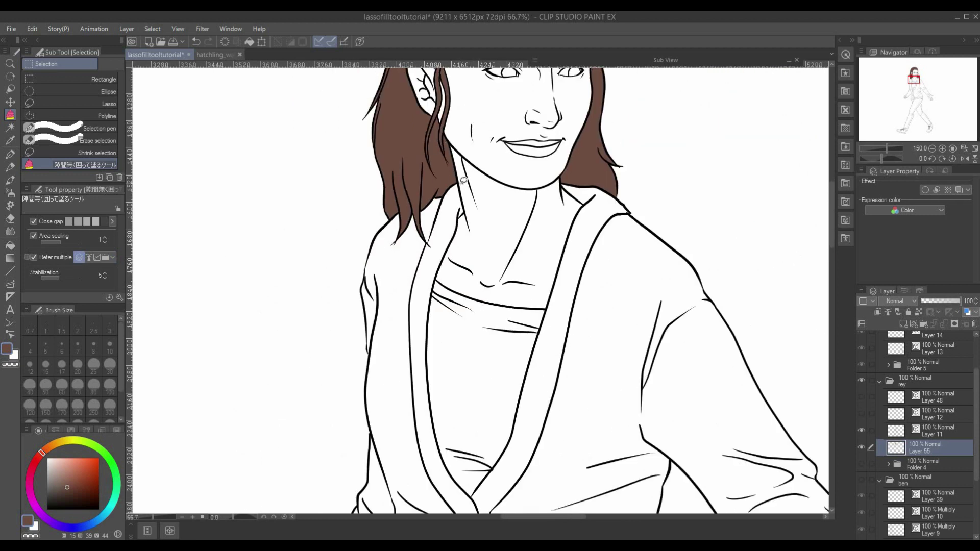
left_click_drag(496, 170, 351, 294)
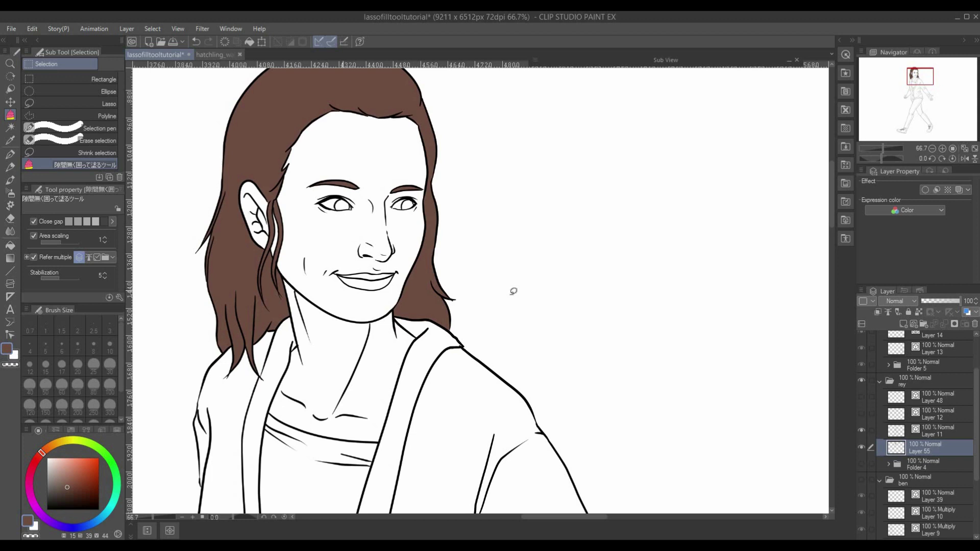
left_click(861, 413)
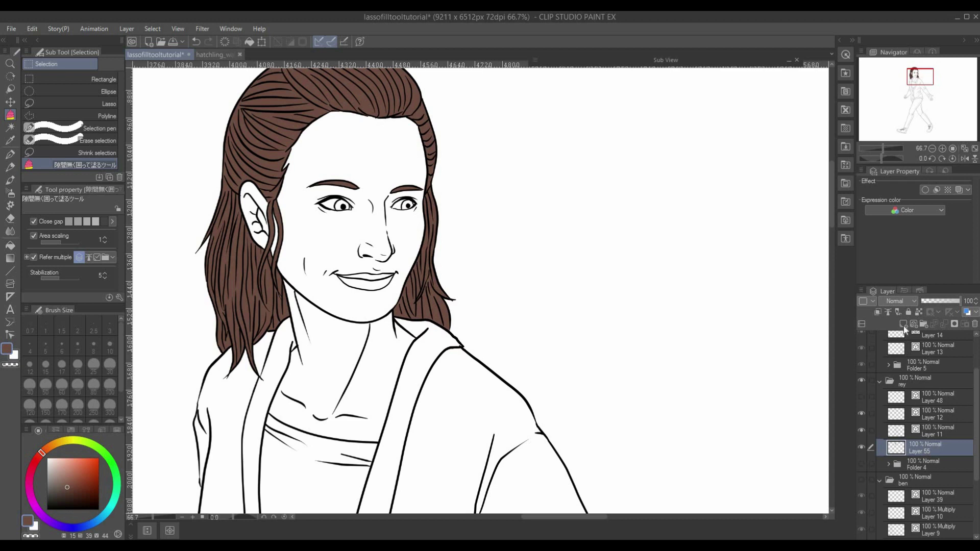
left_click_drag(911, 448, 911, 471)
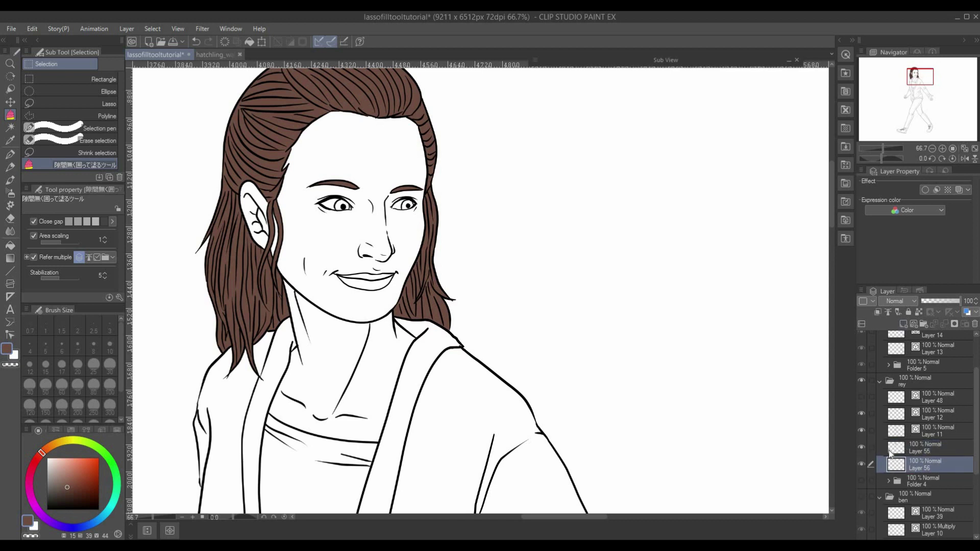
Choose a salmon pink and fill the lips on the new layer with the enclose-and-fill tool.
left_click_drag(413, 292, 491, 300)
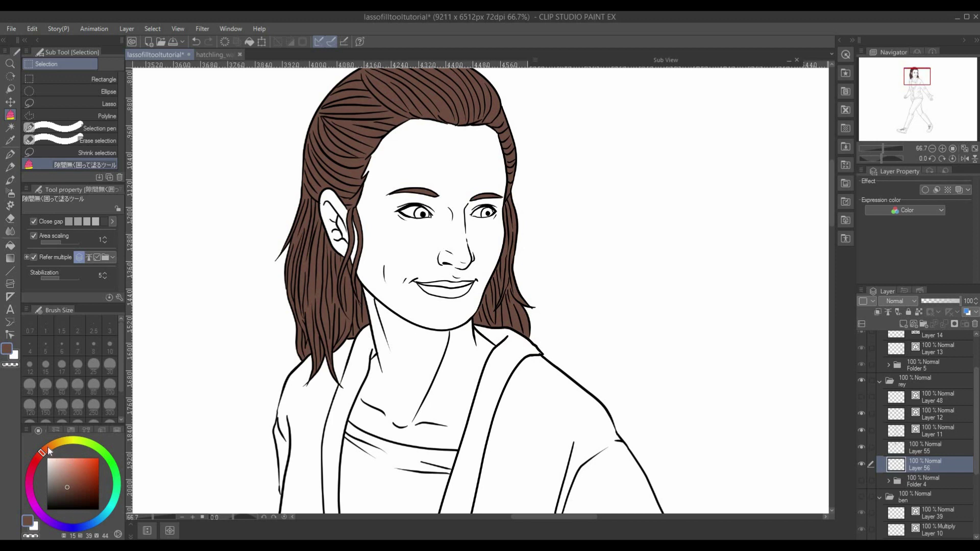
left_click_drag(48, 446, 37, 457)
left_click(73, 459)
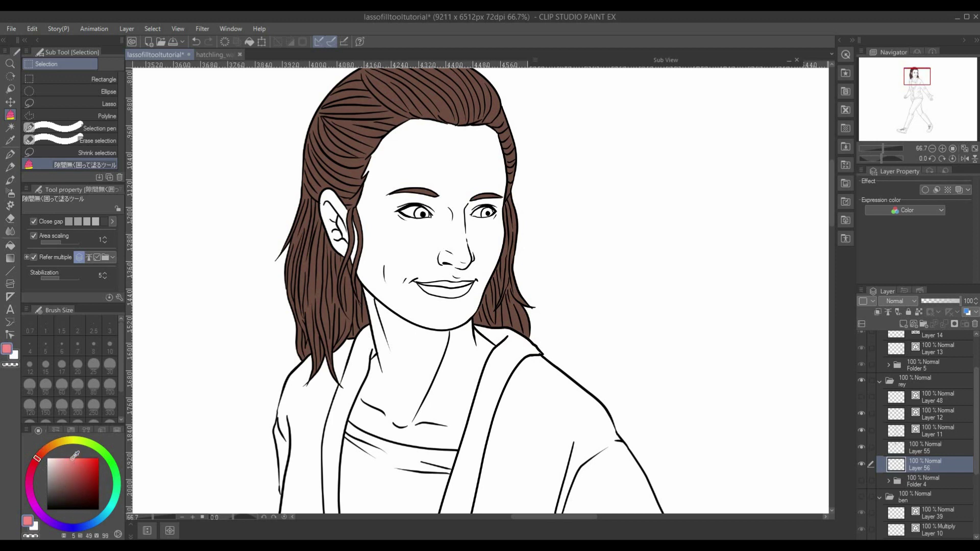
mouse_move(411, 280)
left_mouse_down()
mouse_move(481, 276)
mouse_move(426, 277)
left_mouse_up()
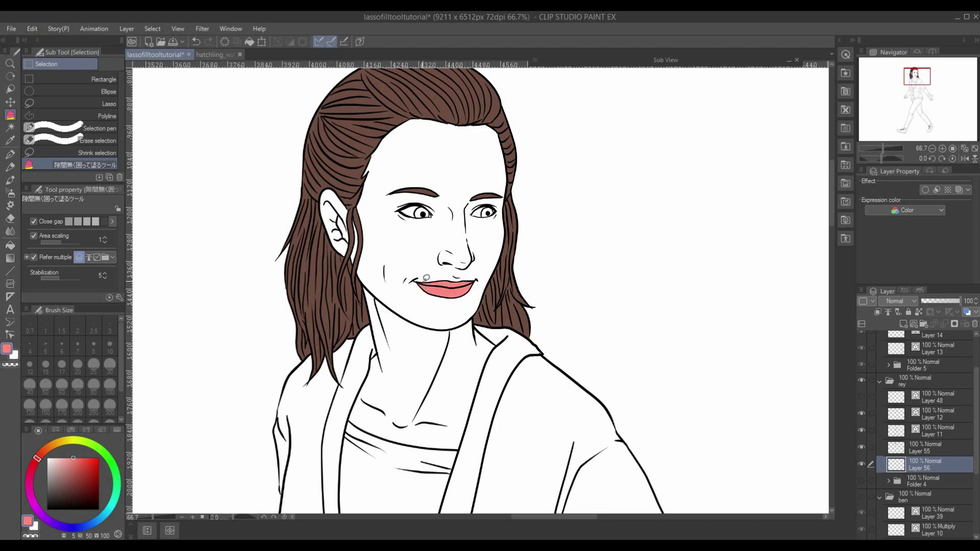
Choose an orange-brown and fill the irises of both eyes with the enclose-and-fill tool.
scroll(423, 284, "up", 4)
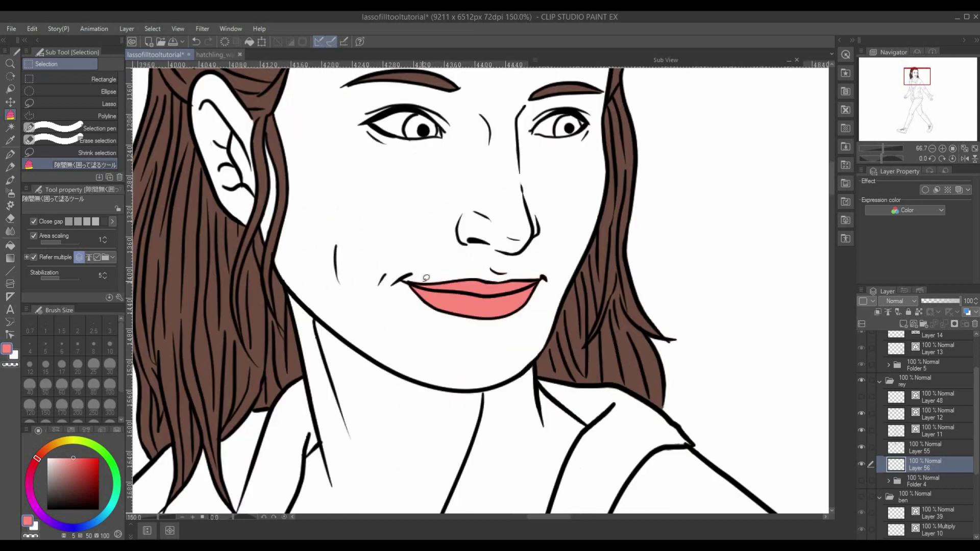
left_click_drag(429, 182, 388, 251)
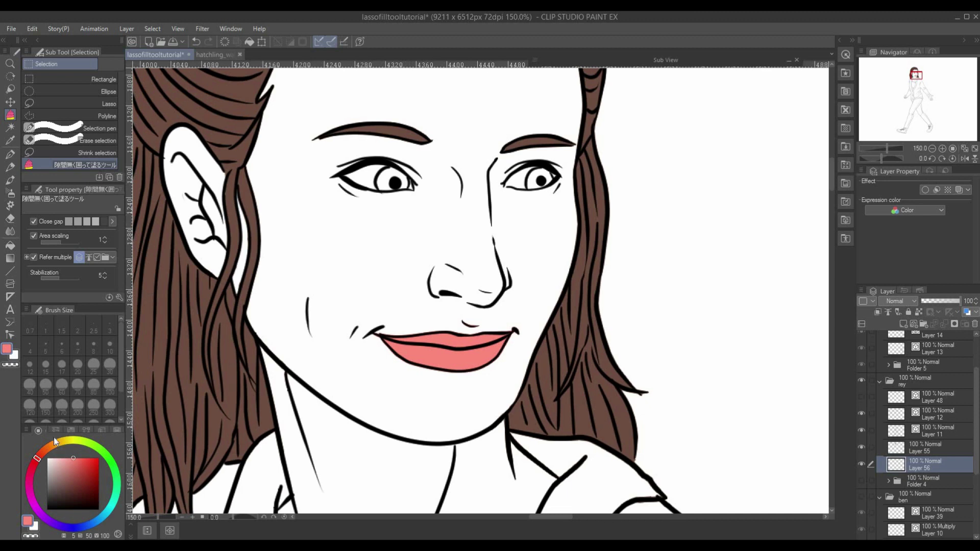
left_click(51, 445)
left_click(81, 467)
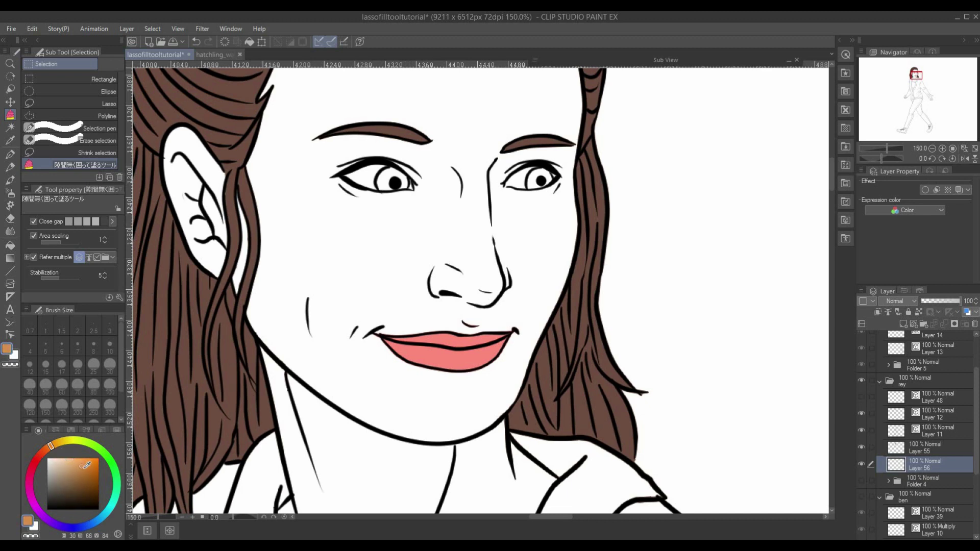
left_click(83, 468)
mouse_move(397, 163)
left_mouse_down()
mouse_move(380, 171)
mouse_move(392, 194)
mouse_move(408, 188)
mouse_move(406, 169)
left_mouse_up()
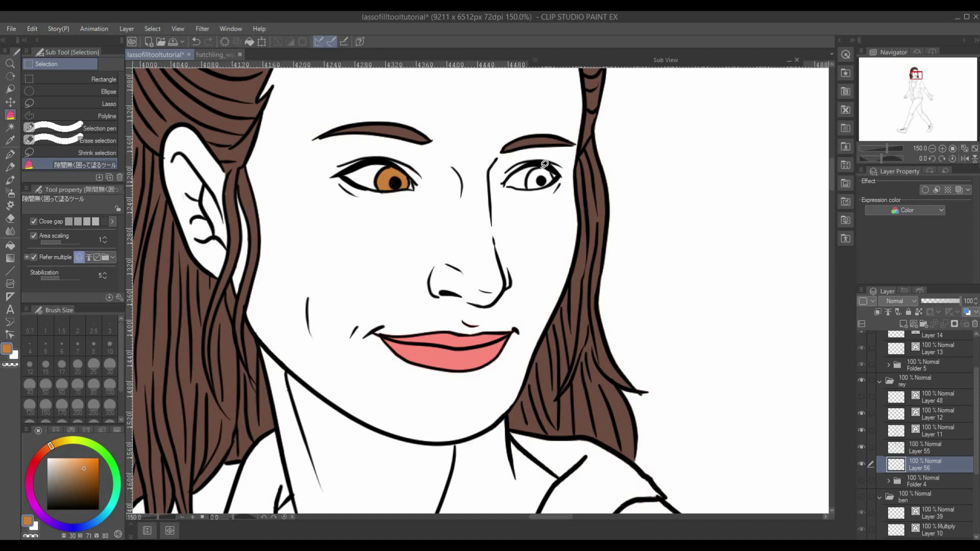
mouse_move(545, 164)
left_mouse_down()
mouse_move(528, 181)
mouse_move(559, 171)
mouse_move(531, 166)
mouse_move(532, 189)
mouse_move(557, 183)
mouse_move(542, 163)
mouse_move(534, 166)
mouse_move(536, 189)
mouse_move(555, 175)
mouse_move(542, 157)
left_mouse_up()
key("ctrl+z")
key("e")
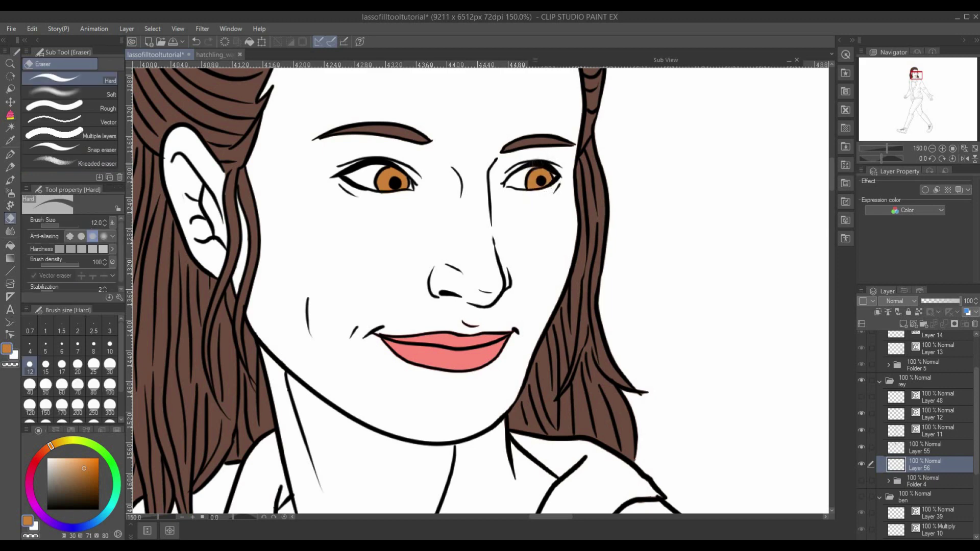
Add another new layer beneath the layer holding the lip and iris colors.
key("ctrl+shift+n")
left_click_drag(910, 465, 911, 482)
scroll(388, 83, "down", 3)
left_click_drag(330, 214, 335, 267)
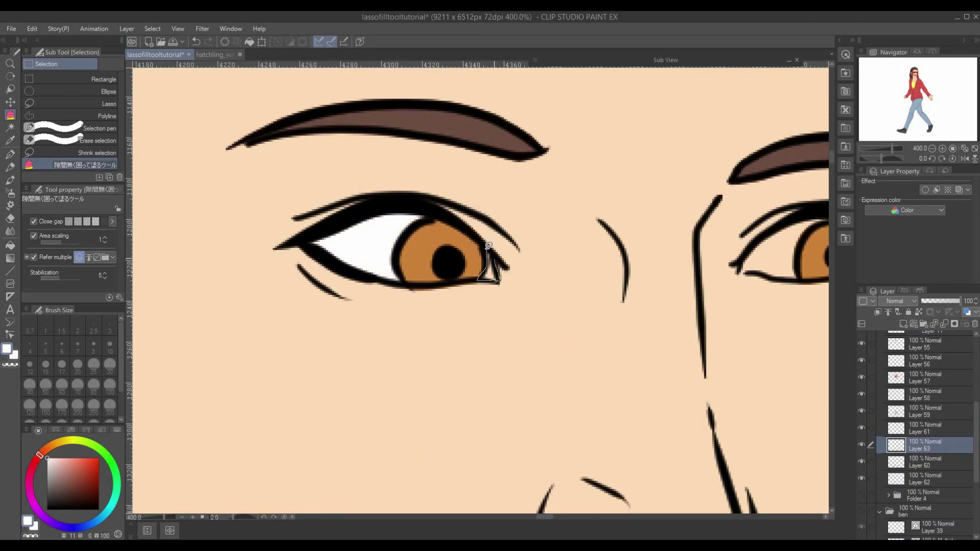
Fill the whites of both eyes with white using the enclose-and-fill tool.
left_click_drag(489, 246, 488, 247)
left_click_drag(678, 228, 322, 226)
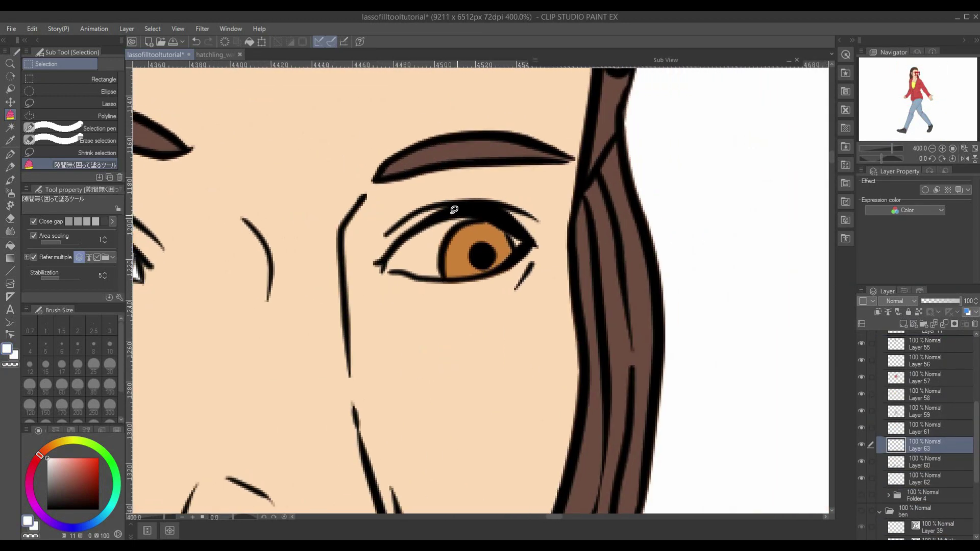
mouse_move(455, 209)
left_mouse_down()
mouse_move(413, 228)
mouse_move(386, 267)
mouse_move(443, 279)
mouse_move(445, 240)
mouse_move(463, 220)
mouse_move(484, 216)
mouse_move(454, 213)
mouse_move(445, 221)
mouse_move(518, 249)
mouse_move(529, 242)
mouse_move(503, 219)
left_mouse_up()
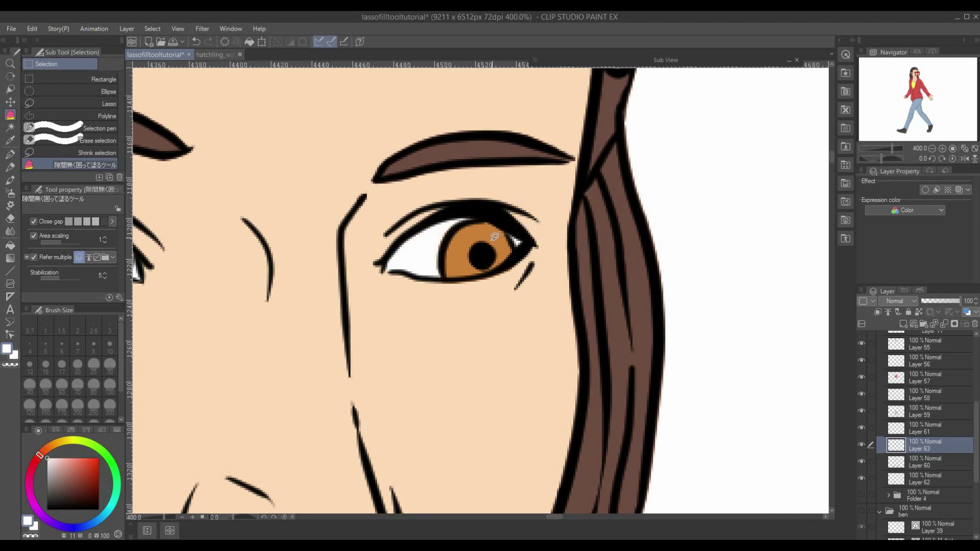
scroll(489, 204, "down", 4)
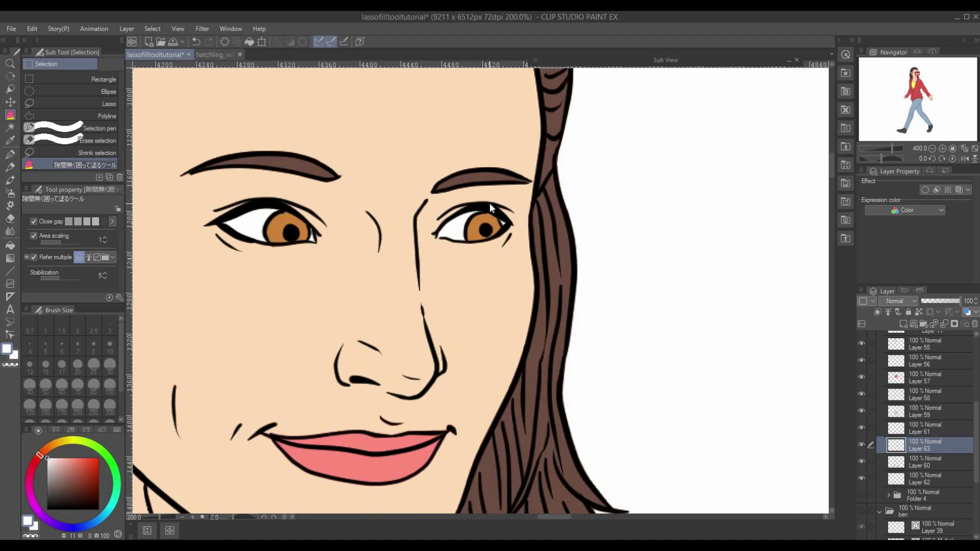
scroll(489, 207, "down", 5)
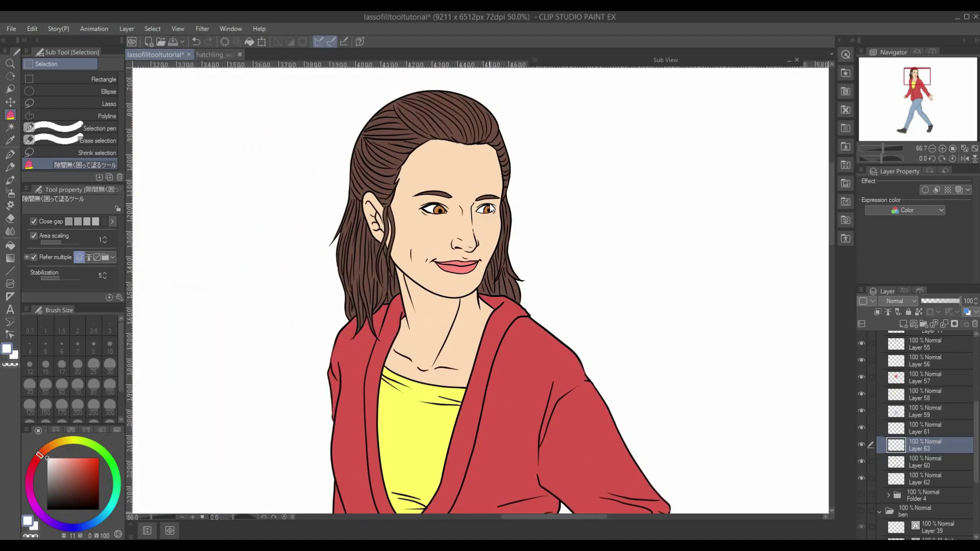
left_click_drag(485, 253, 468, 254)
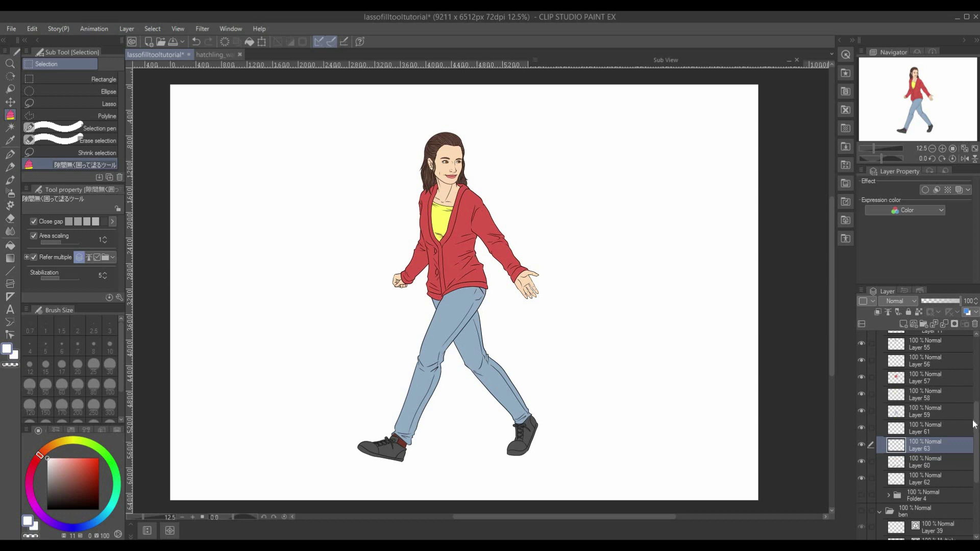
Select the hair color layer, Layer 55, and hide and show it to check which area it covers.
scroll(976, 397, "up", 5)
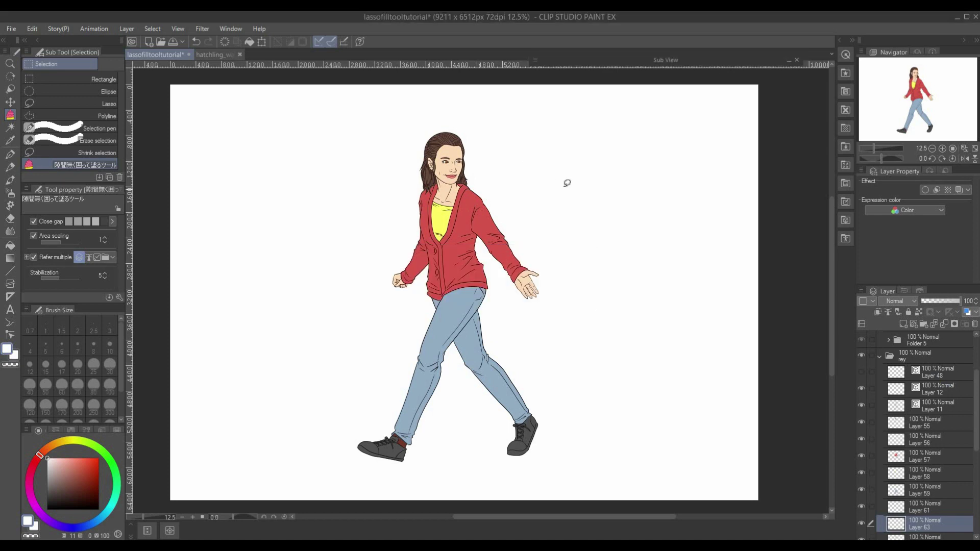
left_click(926, 426)
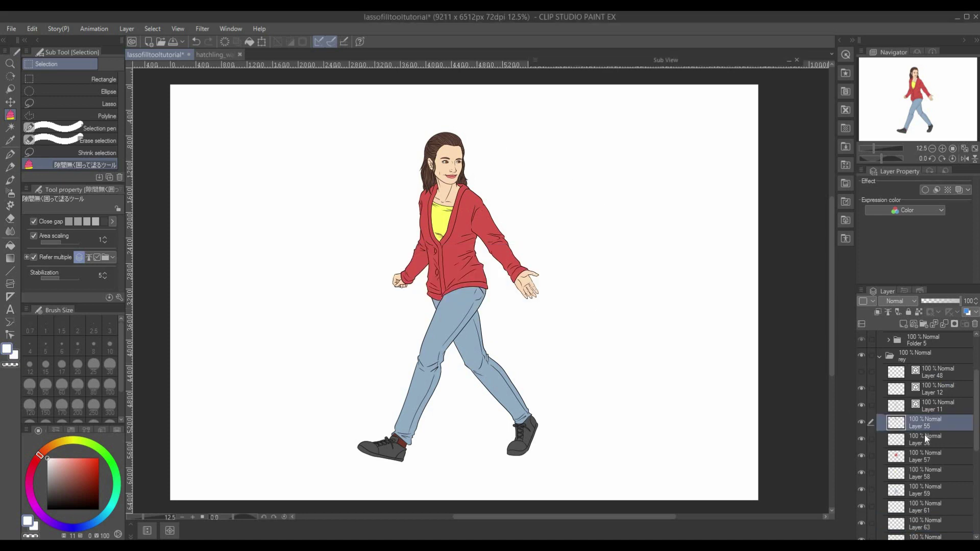
left_click(862, 422)
left_click(862, 422)
key("ctrl+plus")
key("ctrl+plus")
key("ctrl+plus")
left_click_drag(438, 325, 435, 510)
left_click_drag(485, 166, 482, 318)
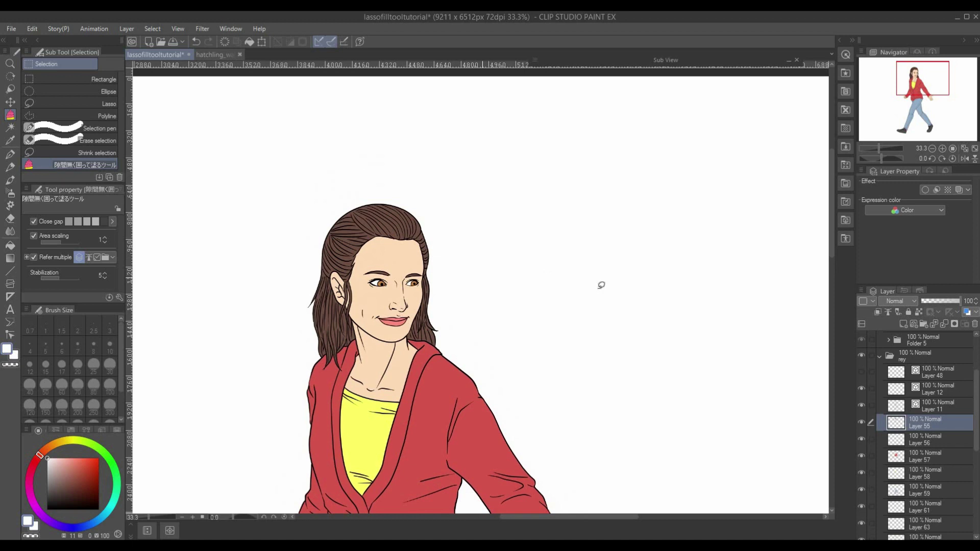
Add a new layer above the hair color layer and clip it to the layer below.
left_click(902, 324)
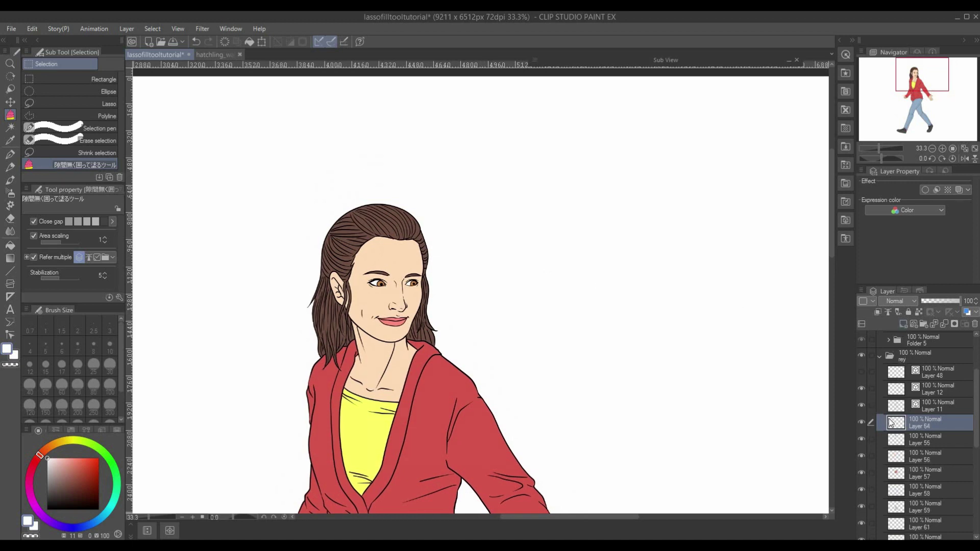
left_click(862, 439)
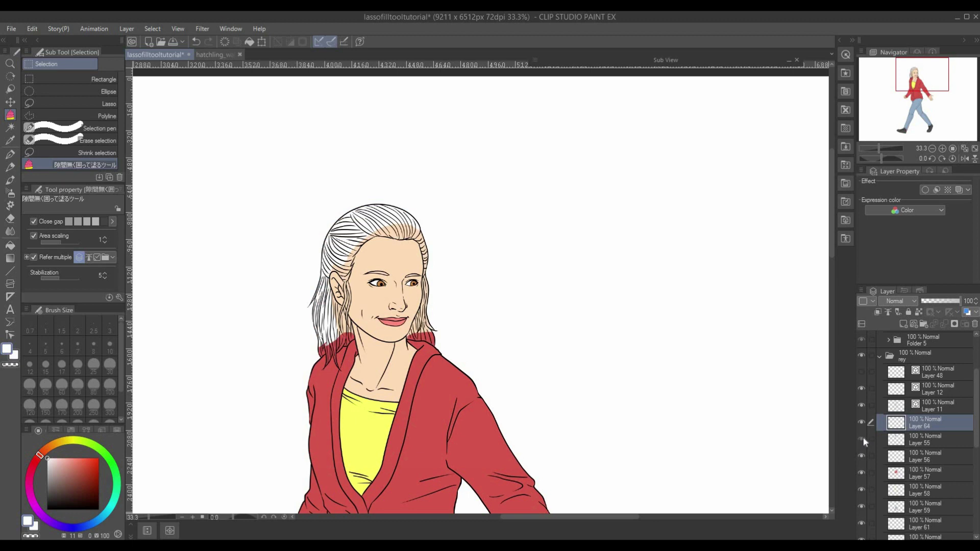
left_click(863, 438)
left_click(862, 439)
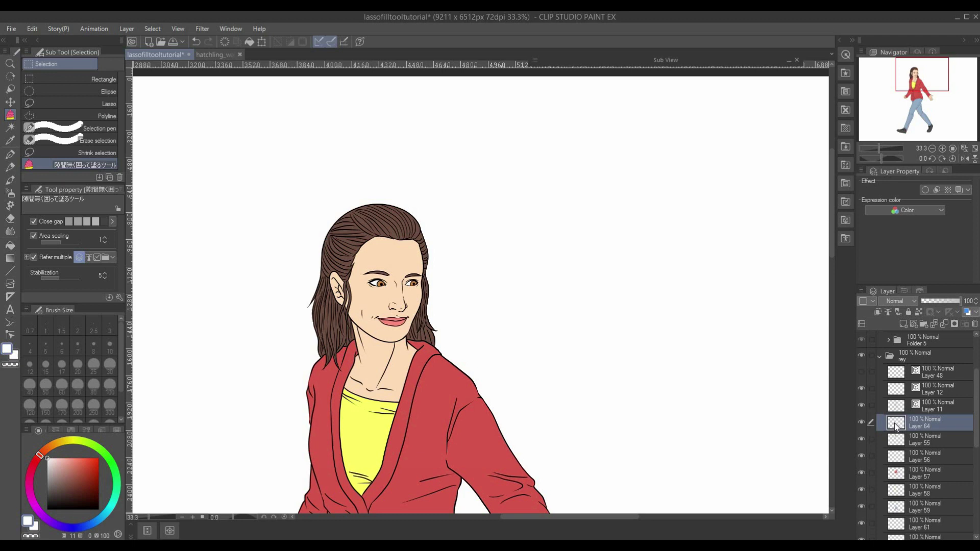
right_click(896, 427)
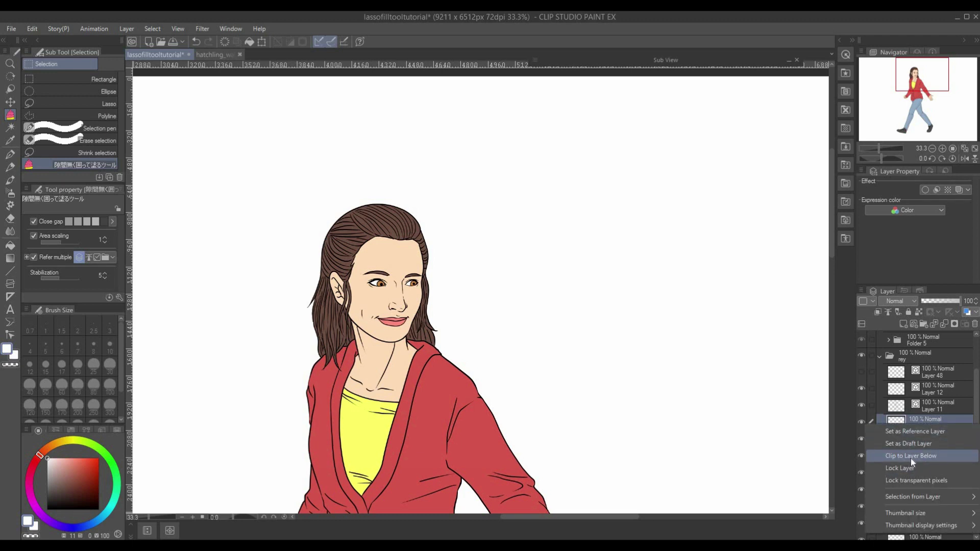
left_click(911, 456)
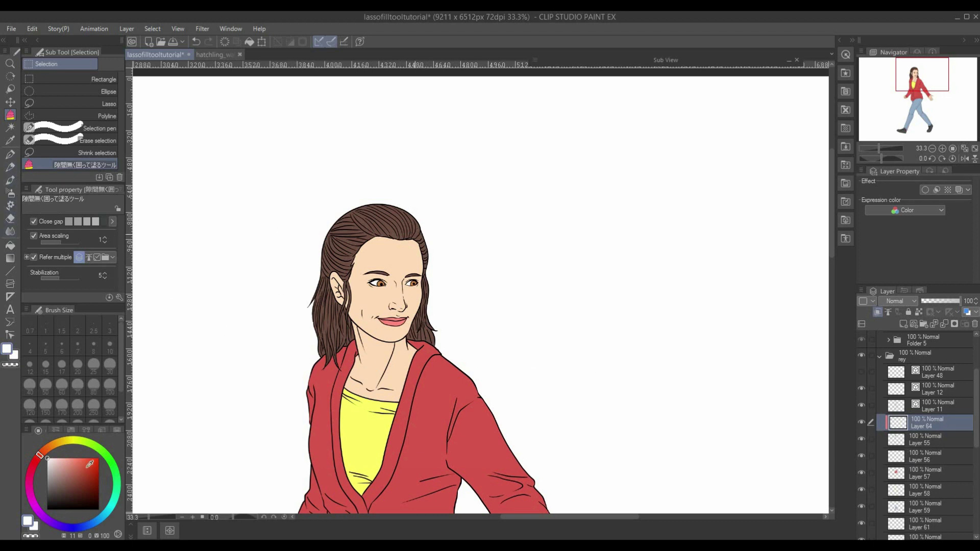
Try a muted yellow-green enclosure fill over the hair on the clipped layer, and undo it.
left_click(66, 472)
left_click(78, 440)
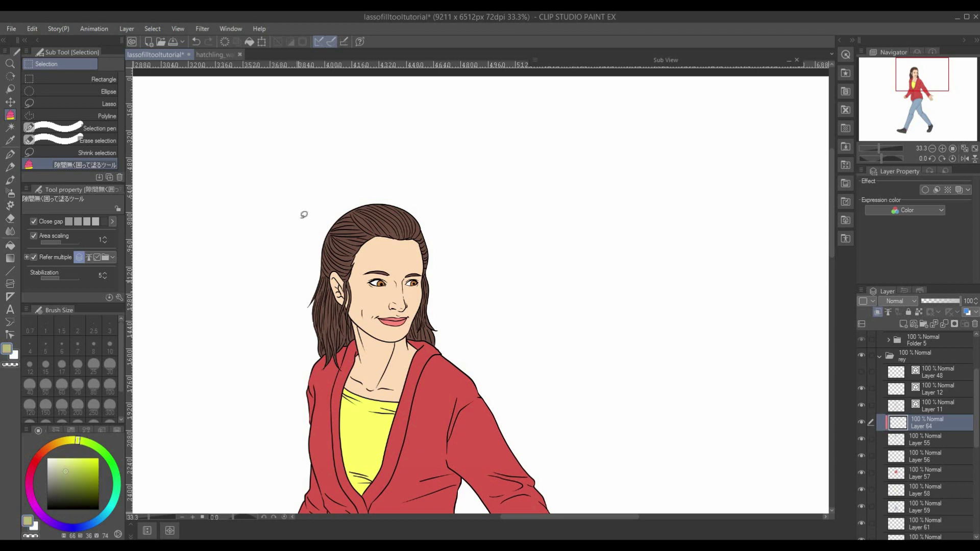
mouse_move(280, 208)
left_mouse_down()
mouse_move(512, 289)
mouse_move(186, 307)
mouse_move(282, 207)
left_mouse_up()
key("ctrl+z")
Sample the brown from the hair and adjust it to a darker, slightly redder shade.
key("i")
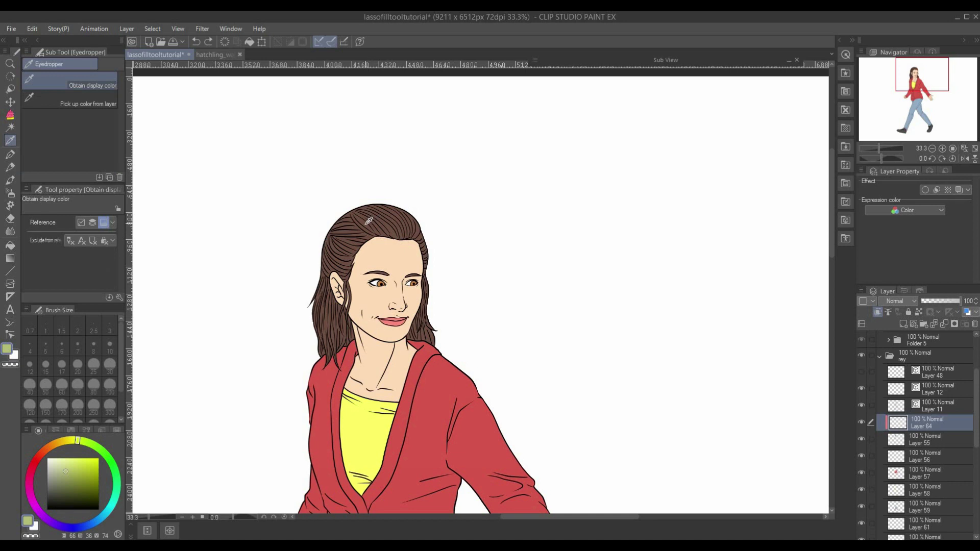
left_click(368, 221)
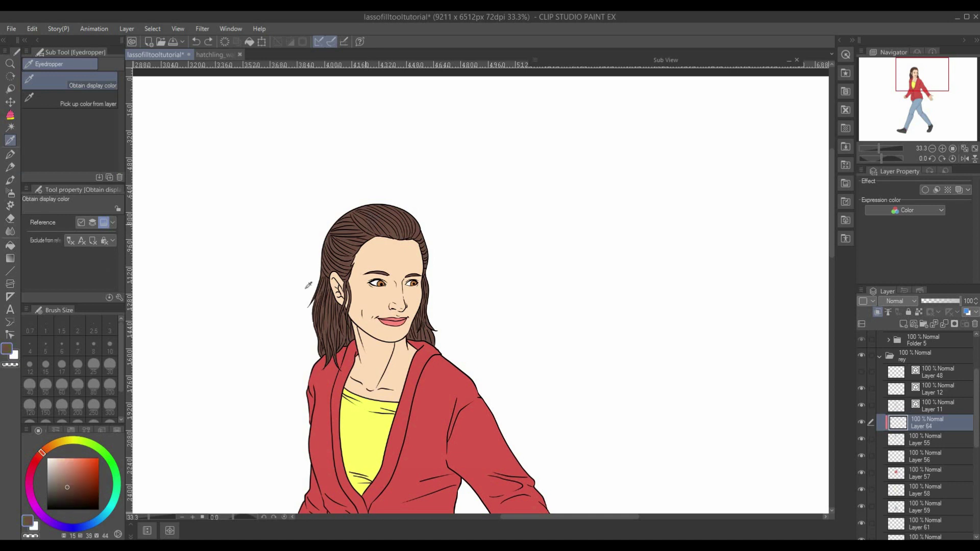
left_click(70, 491)
left_click_drag(42, 454, 41, 458)
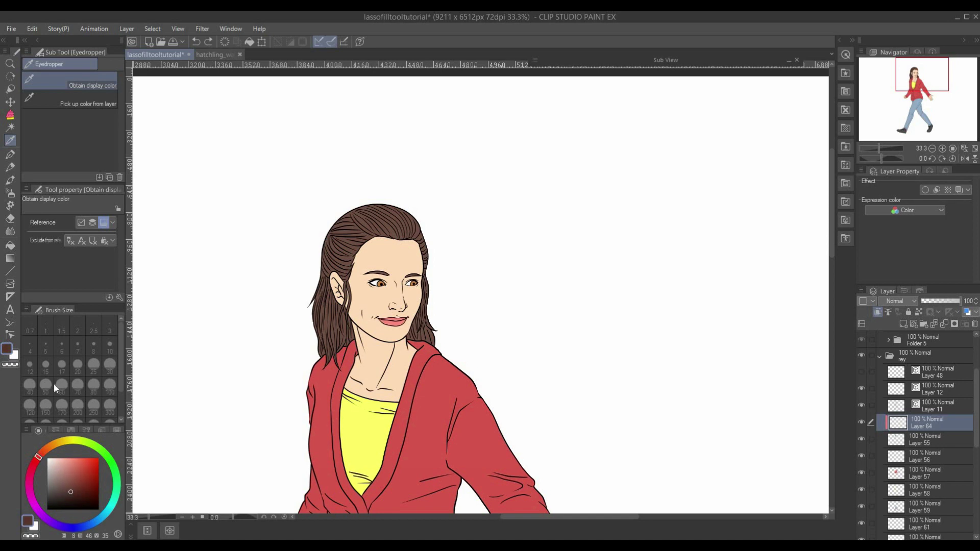
Try a dark brown enclosure fill along the front hairline, undo it, and choose an even darker brown.
left_click(10, 116)
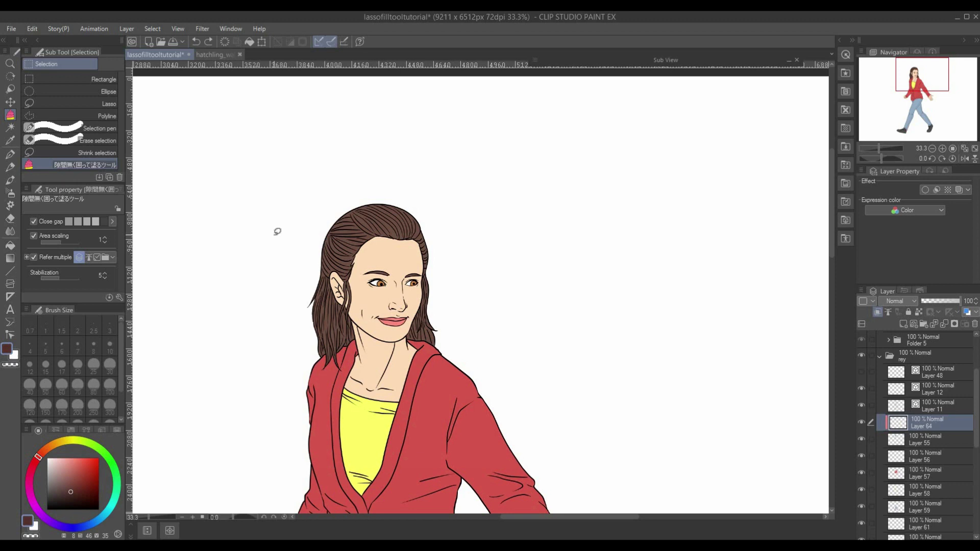
scroll(277, 231, "up", 2)
left_click_drag(494, 260, 373, 216)
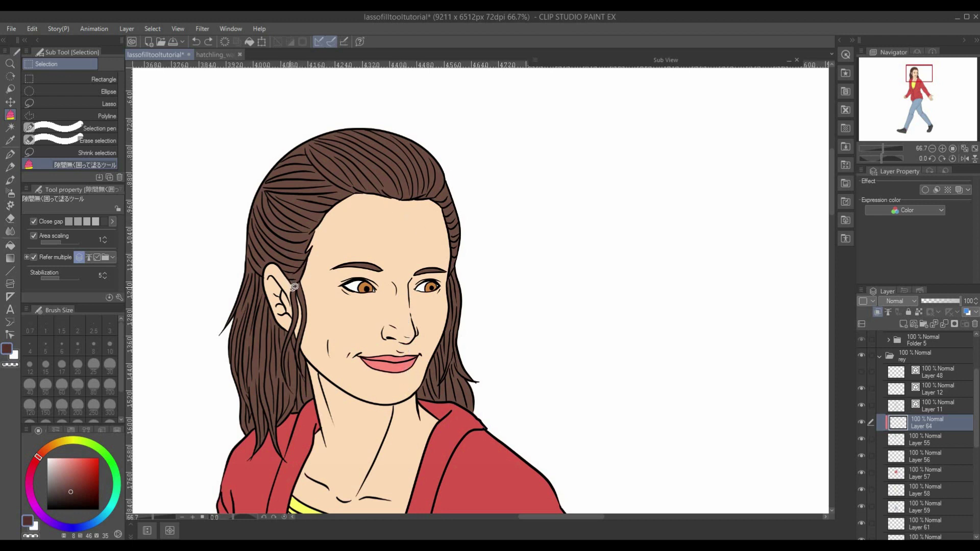
mouse_move(293, 279)
left_mouse_down()
mouse_move(346, 225)
mouse_move(397, 208)
mouse_move(426, 218)
mouse_move(448, 273)
mouse_move(469, 236)
mouse_move(455, 181)
left_mouse_up()
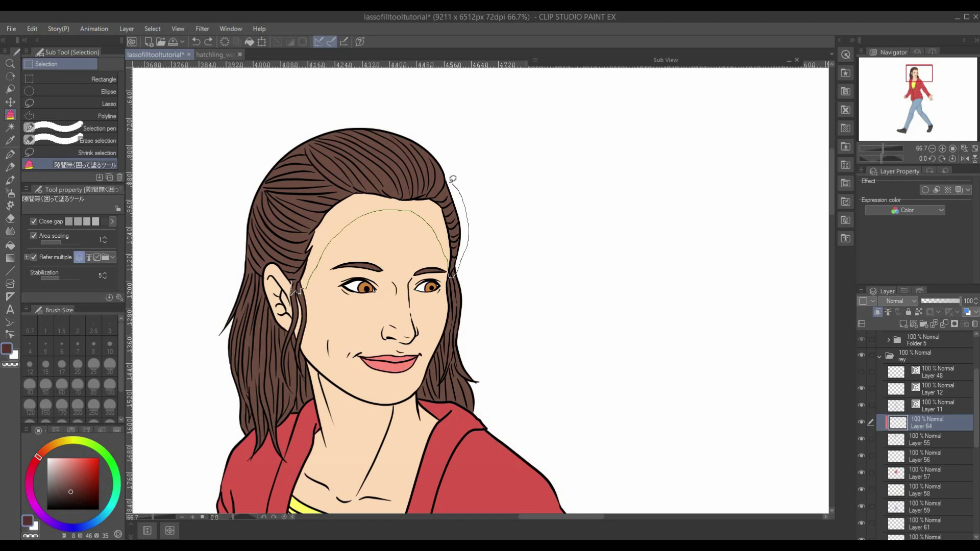
mouse_move(446, 168)
left_mouse_down()
mouse_move(439, 162)
mouse_move(436, 176)
mouse_move(424, 152)
mouse_move(426, 173)
mouse_move(415, 159)
mouse_move(400, 185)
mouse_move(389, 168)
mouse_move(380, 177)
mouse_move(386, 194)
mouse_move(356, 205)
mouse_move(293, 284)
left_mouse_up()
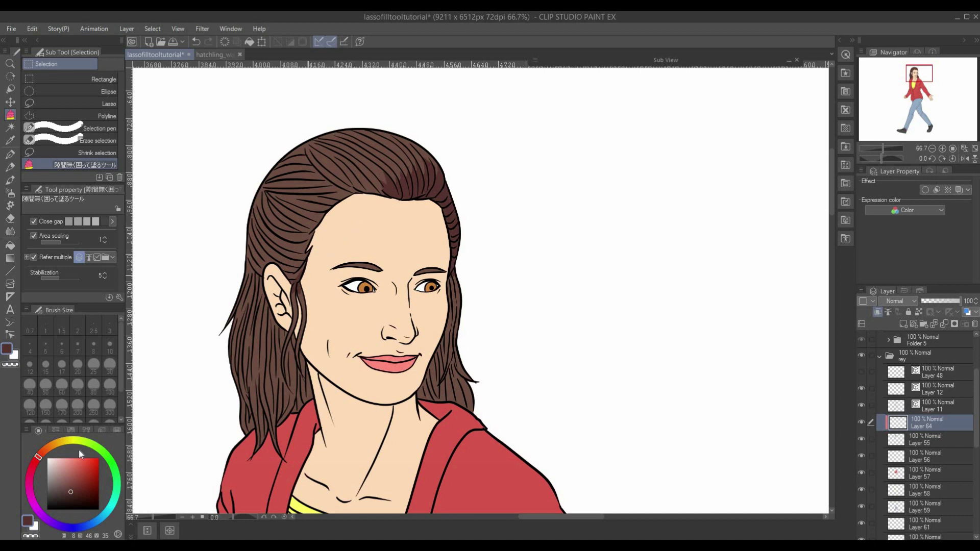
left_click(75, 493)
key("ctrl+z")
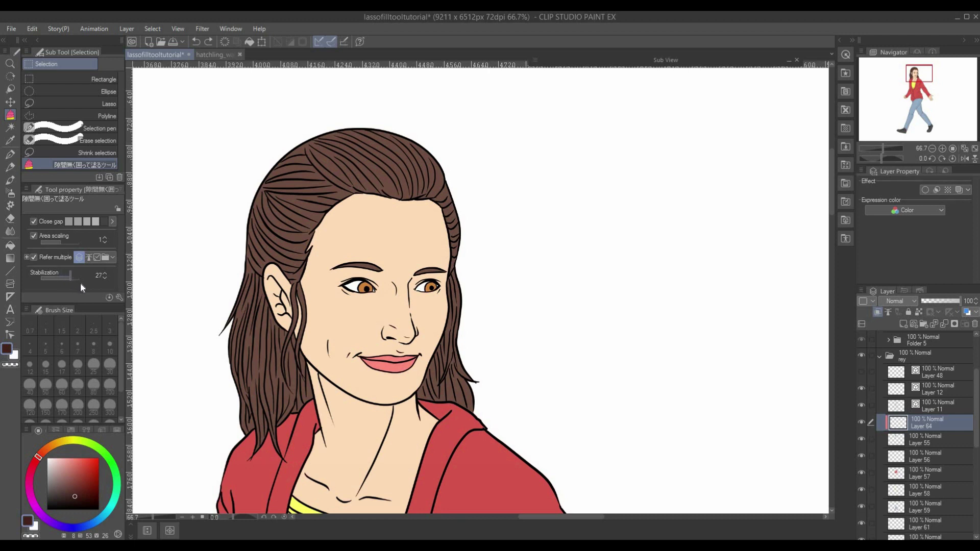
Raise the stabilization to 29 and fill dark brown shadows along the hairline, behind the ear and through the long strands.
mouse_move(431, 155)
left_mouse_down()
mouse_move(437, 194)
mouse_move(431, 152)
mouse_move(433, 191)
mouse_move(429, 170)
mouse_move(427, 182)
mouse_move(418, 169)
mouse_move(416, 184)
mouse_move(407, 173)
mouse_move(401, 186)
mouse_move(376, 170)
mouse_move(383, 181)
mouse_move(341, 174)
mouse_move(348, 185)
mouse_move(329, 184)
mouse_move(333, 199)
mouse_move(308, 207)
mouse_move(297, 237)
mouse_move(436, 159)
left_mouse_up()
left_click_drag(460, 276, 493, 156)
mouse_move(493, 156)
left_mouse_down()
mouse_move(524, 294)
mouse_move(487, 169)
left_mouse_up()
left_click_drag(327, 168, 401, 198)
mouse_move(370, 195)
left_mouse_down()
mouse_move(403, 243)
mouse_move(372, 199)
left_mouse_up()
left_click_drag(408, 209, 385, 253)
key("w")
key("m")
mouse_move(411, 185)
left_mouse_down()
mouse_move(389, 247)
mouse_move(383, 229)
left_mouse_up()
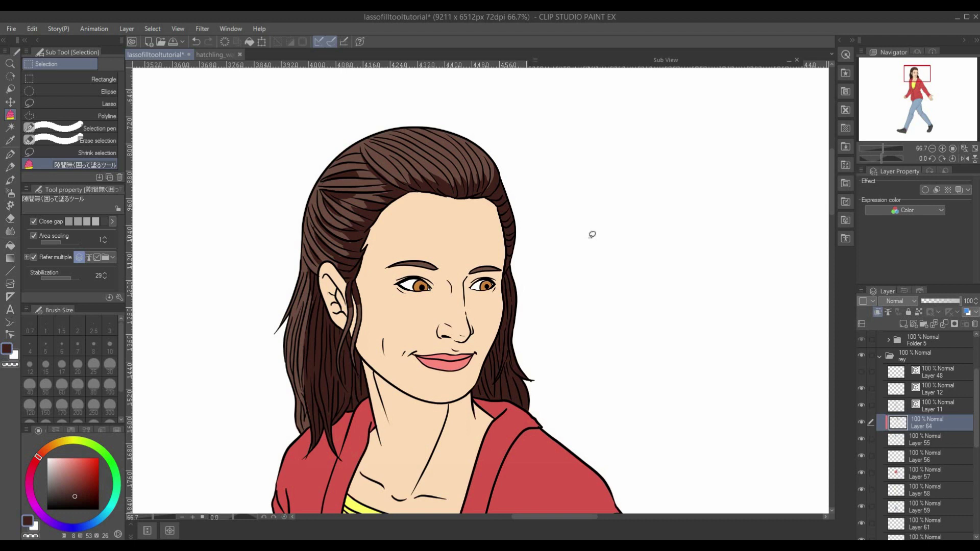
mouse_move(356, 169)
left_mouse_down()
mouse_move(377, 172)
mouse_move(352, 172)
mouse_move(387, 194)
mouse_move(344, 195)
mouse_move(372, 204)
mouse_move(343, 191)
left_mouse_up()
mouse_move(378, 166)
left_mouse_down()
mouse_move(404, 184)
mouse_move(378, 166)
left_mouse_up()
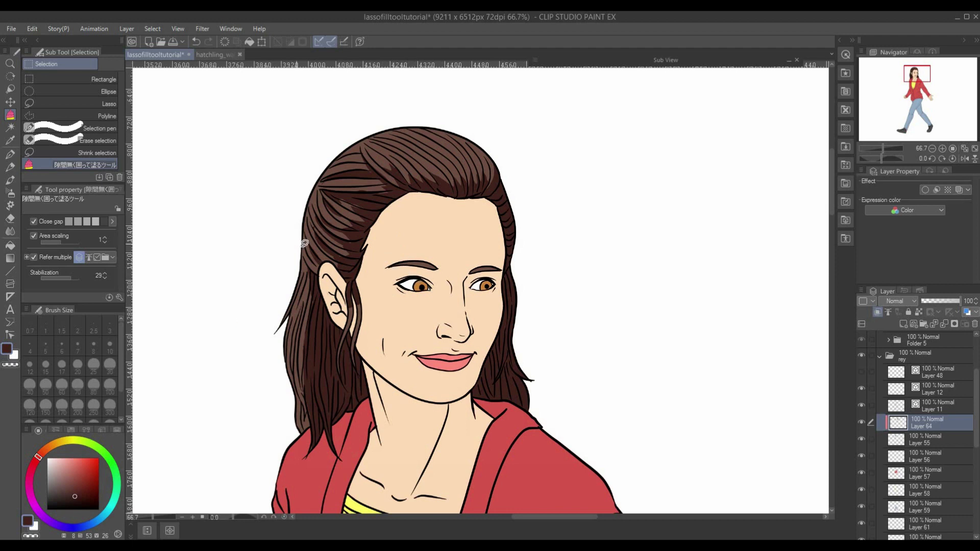
Sample the base brown from the hair and shift it to a lighter, more orange brown.
key("i")
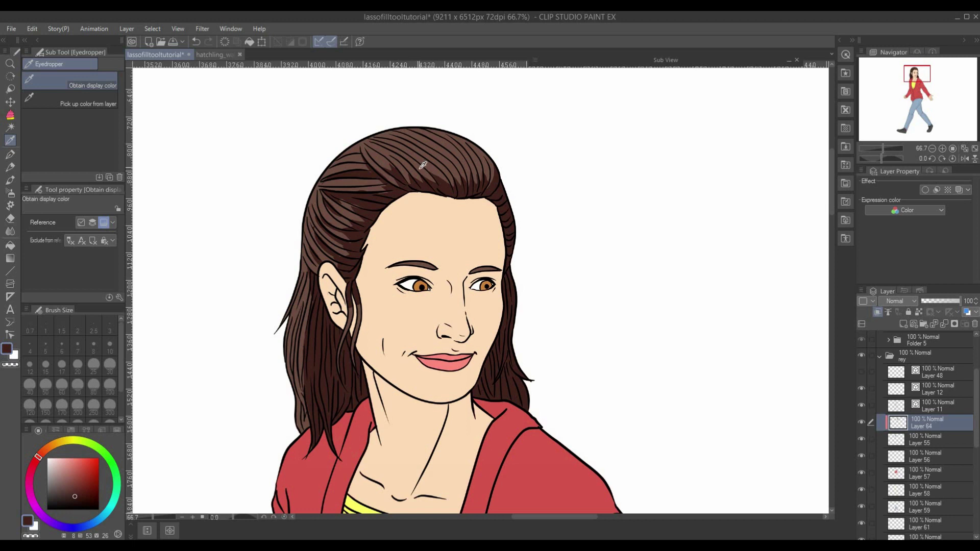
left_click(424, 166)
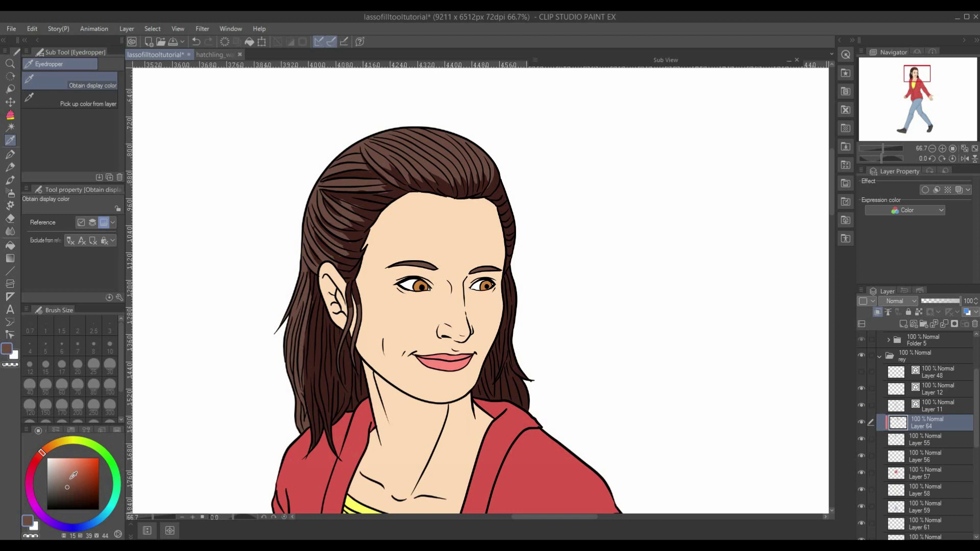
left_click(70, 478)
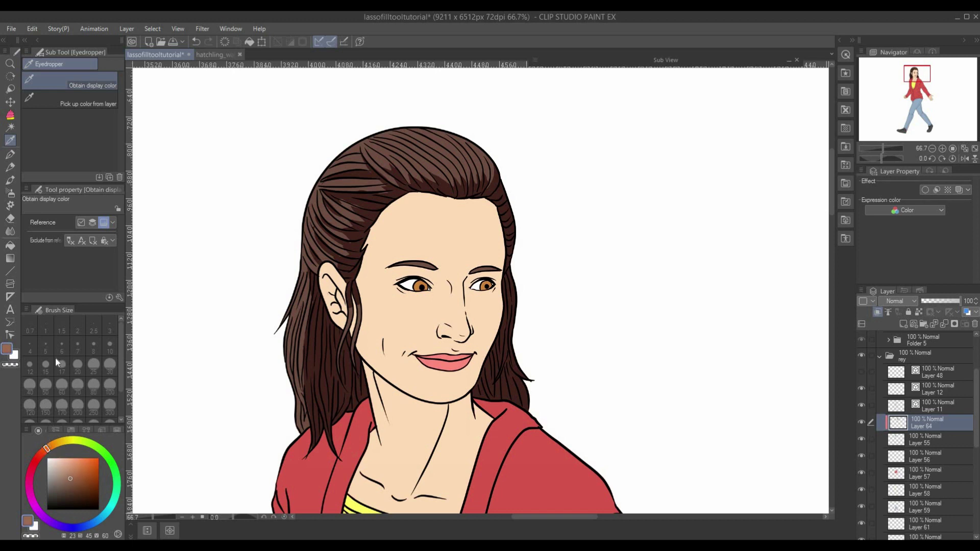
Fill light brown highlights across the crown and the outer side strands with the enclosure fill tool, undoing the misplaced one.
left_click(10, 115)
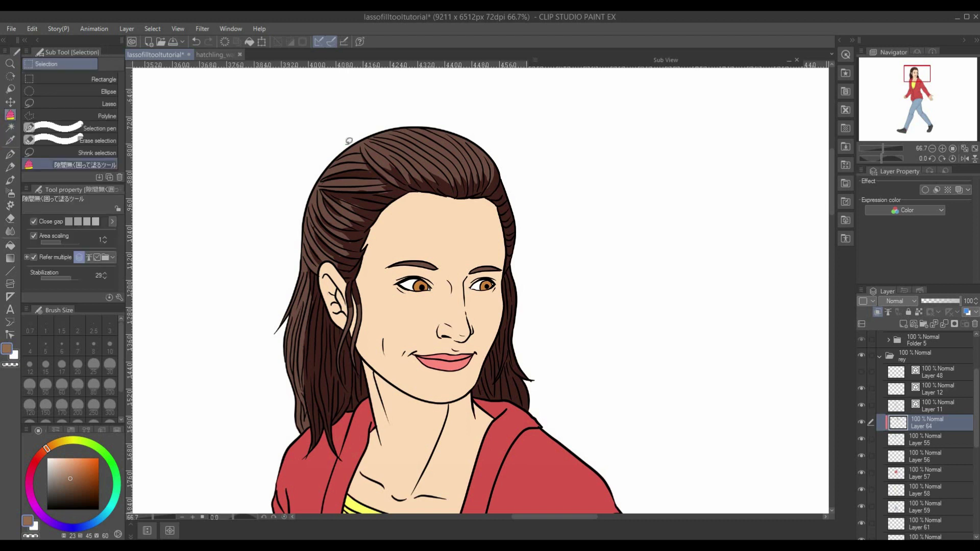
mouse_move(322, 157)
left_mouse_down()
mouse_move(300, 239)
mouse_move(317, 195)
mouse_move(400, 153)
mouse_move(468, 146)
mouse_move(398, 108)
mouse_move(300, 170)
mouse_move(329, 179)
left_mouse_up()
key("ctrl+z")
left_click_drag(470, 136, 490, 154)
mouse_move(477, 145)
left_mouse_down()
mouse_move(409, 130)
mouse_move(412, 138)
mouse_move(376, 137)
mouse_move(369, 158)
mouse_move(358, 150)
mouse_move(341, 159)
mouse_move(317, 196)
mouse_move(302, 265)
mouse_move(295, 222)
mouse_move(309, 167)
mouse_move(358, 120)
mouse_move(422, 106)
mouse_move(478, 143)
left_mouse_up()
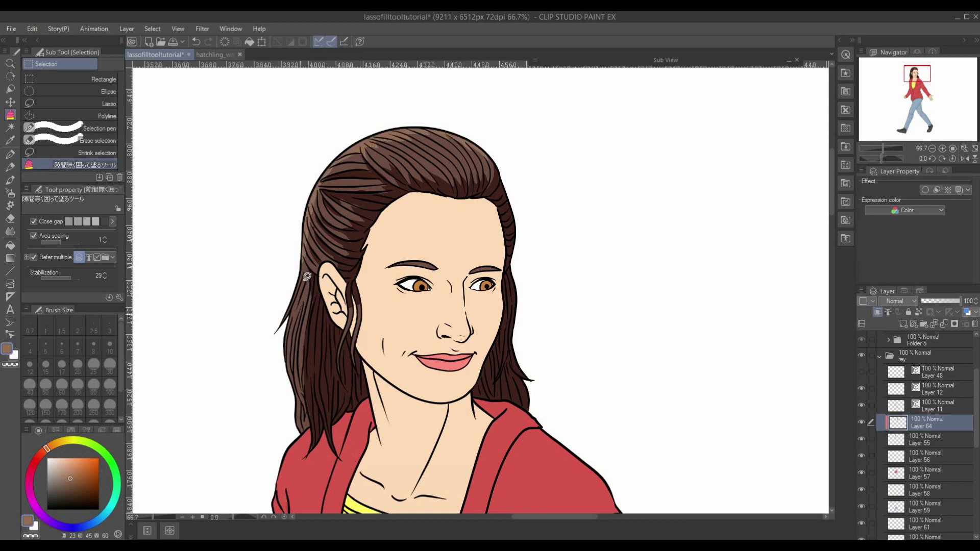
mouse_move(305, 265)
left_mouse_down()
mouse_move(295, 355)
mouse_move(299, 422)
mouse_move(291, 429)
mouse_move(275, 365)
mouse_move(278, 283)
mouse_move(305, 263)
left_mouse_up()
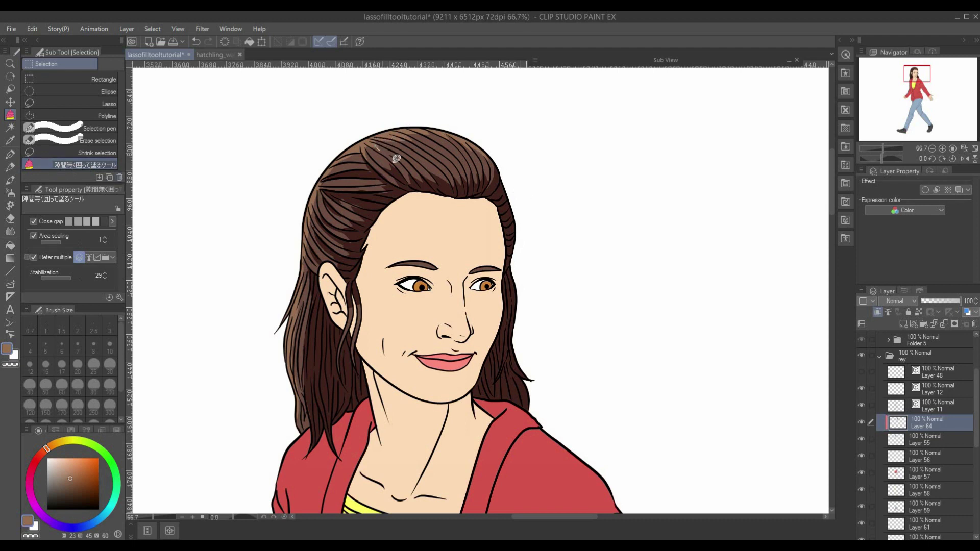
mouse_move(392, 161)
left_mouse_down()
mouse_move(367, 141)
mouse_move(403, 148)
mouse_move(377, 139)
mouse_move(392, 136)
mouse_move(417, 151)
mouse_move(391, 145)
left_mouse_up()
Hide and show the hair layers and Layer 56 to check which areas each one colors.
left_click_drag(451, 277, 411, 194)
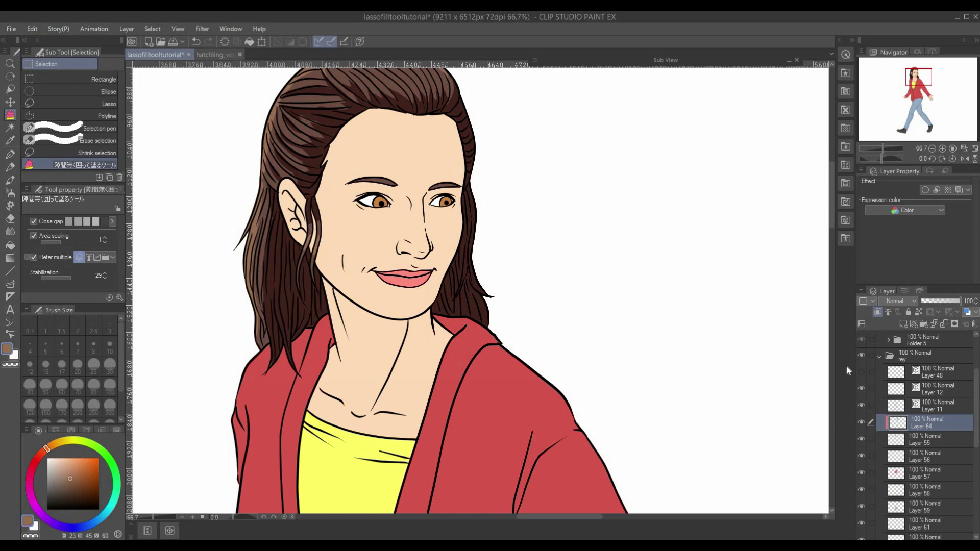
mouse_move(469, 343)
left_mouse_down()
mouse_move(441, 444)
mouse_move(520, 148)
mouse_move(451, 324)
mouse_move(450, 444)
mouse_move(490, 448)
mouse_move(510, 428)
mouse_move(526, 380)
mouse_move(536, 406)
left_mouse_up()
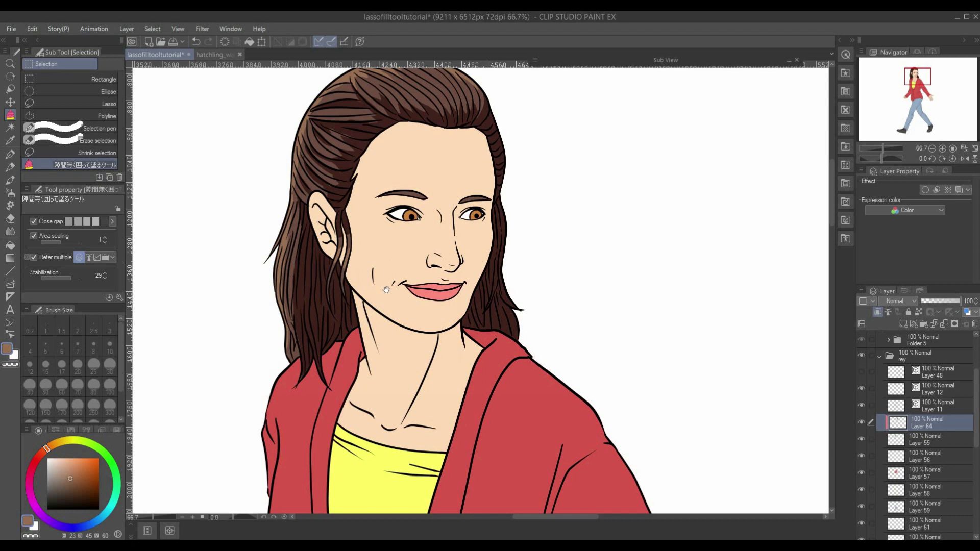
left_click_drag(387, 290, 424, 281)
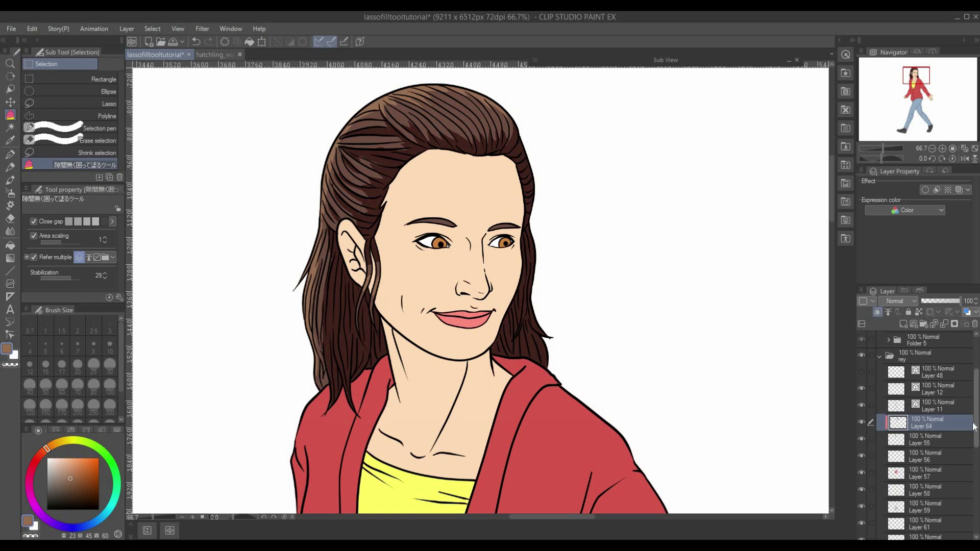
scroll(972, 409, "down", 3)
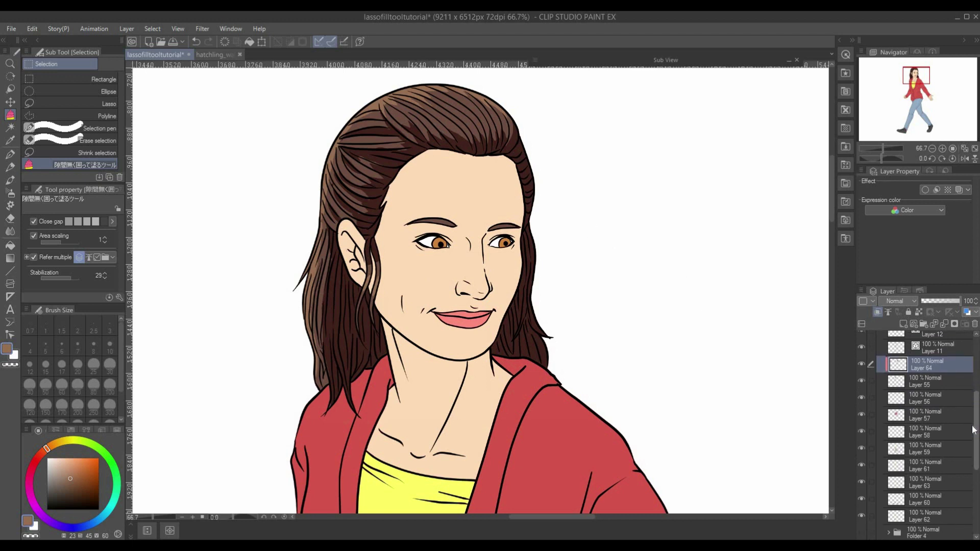
left_click(861, 378)
left_click(861, 383)
left_click(861, 395)
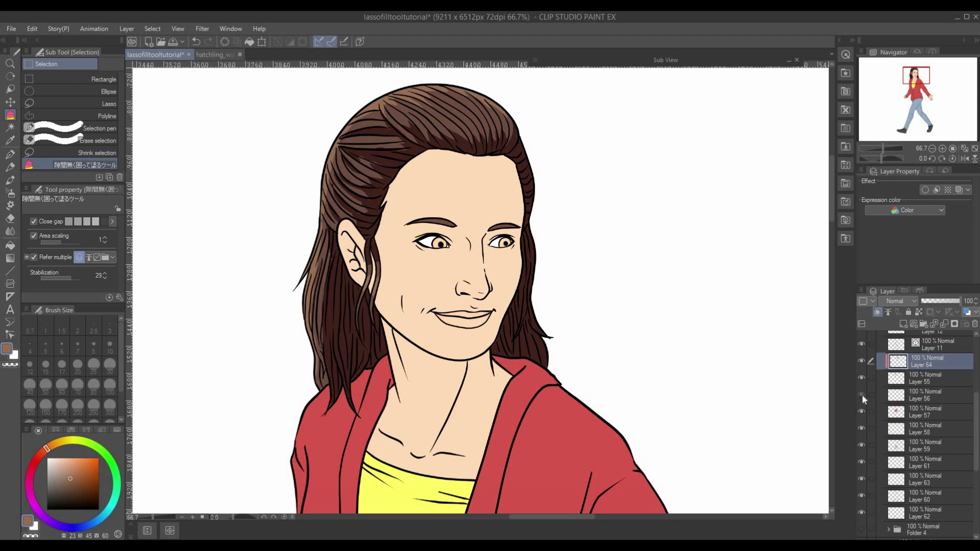
left_click(862, 396)
Add a new layer above Layer 56 and clip it to the layer below.
left_click(909, 400)
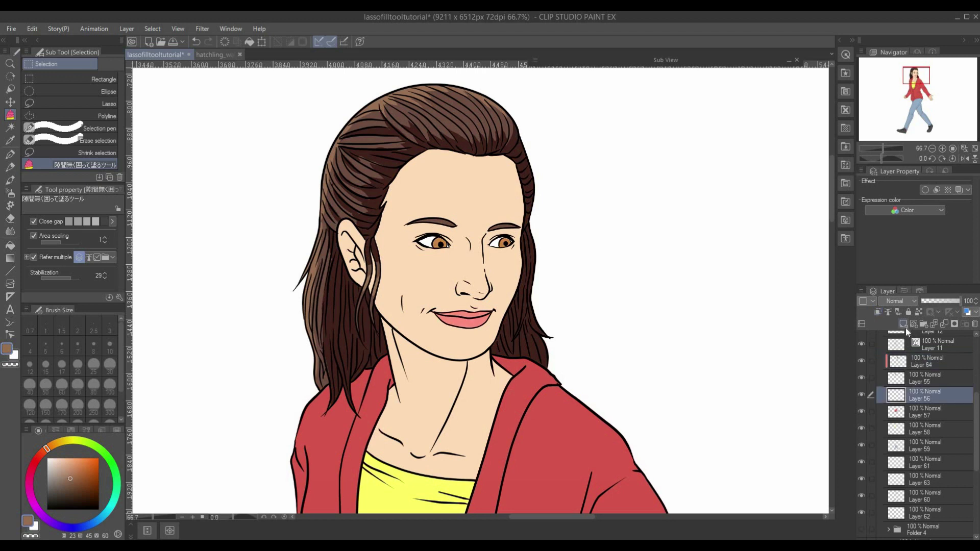
left_click(904, 326)
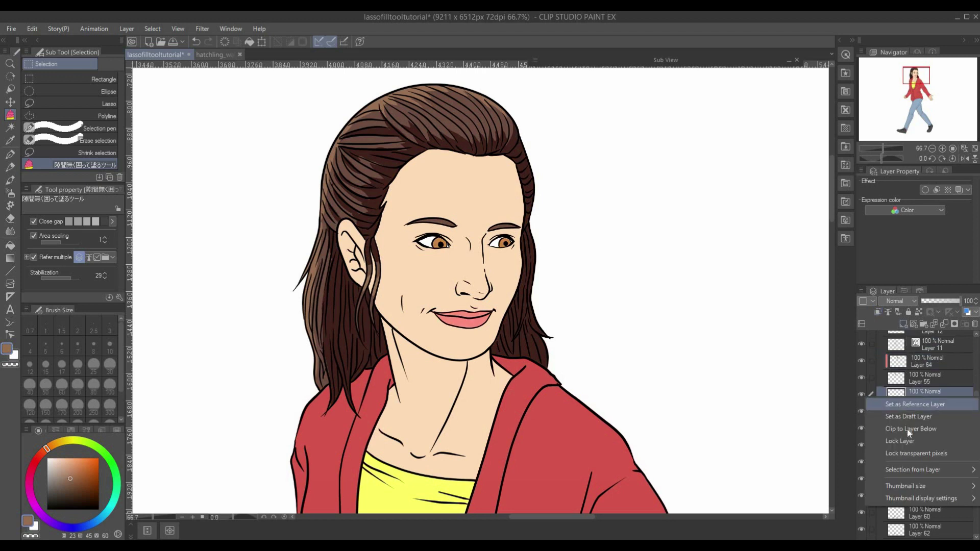
key("ctrl+alt+g")
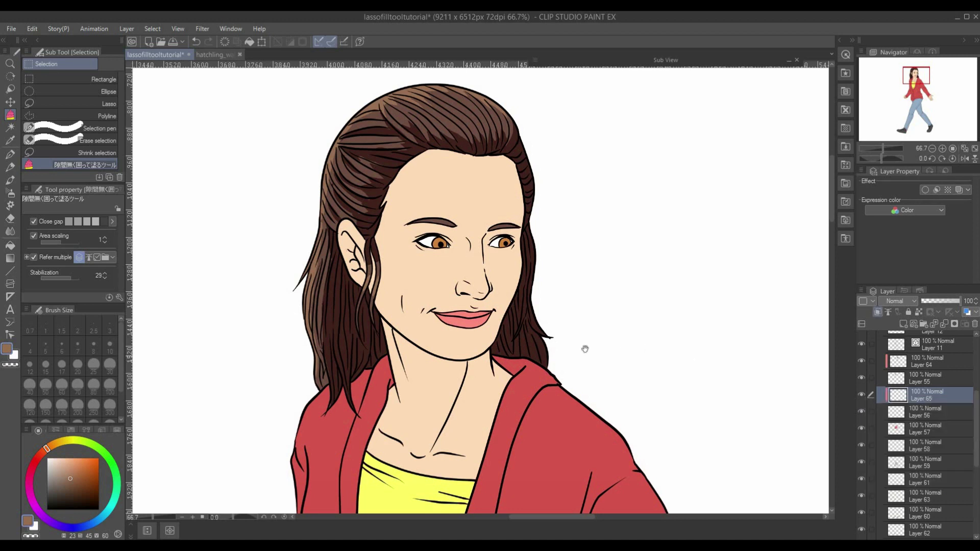
Fill orange-brown shading into the irises of both eyes on the clipped layer.
mouse_move(584, 349)
left_mouse_down()
mouse_move(546, 311)
mouse_move(291, 205)
mouse_move(656, 343)
left_mouse_up()
scroll(291, 206, "up", 3)
left_click(415, 201, "alt")
left_click_drag(399, 201, 436, 204)
left_click_drag(598, 203, 626, 198)
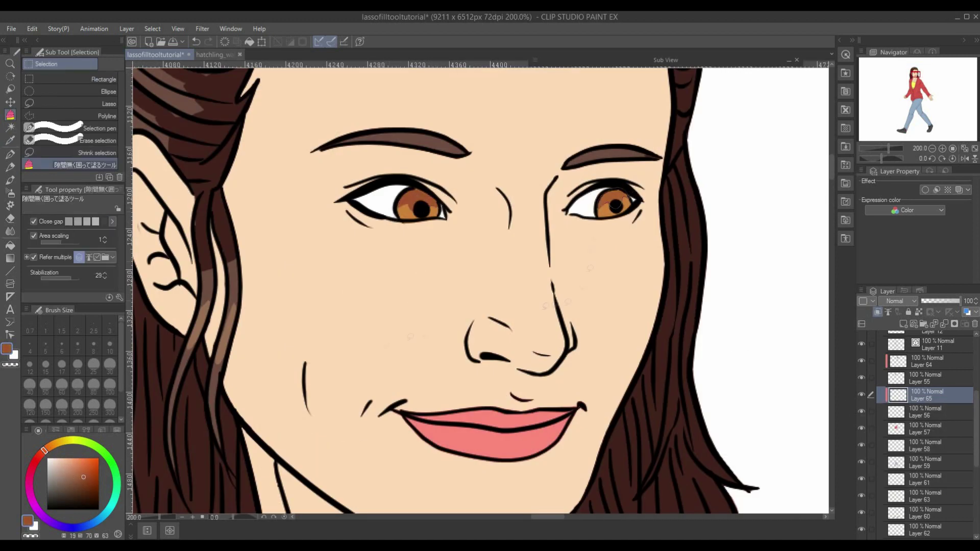
Fill dark red shadows along the folds, sides and sleeves of the red cardigan on a layer clipped to its color.
scroll(479, 286, "down", 3)
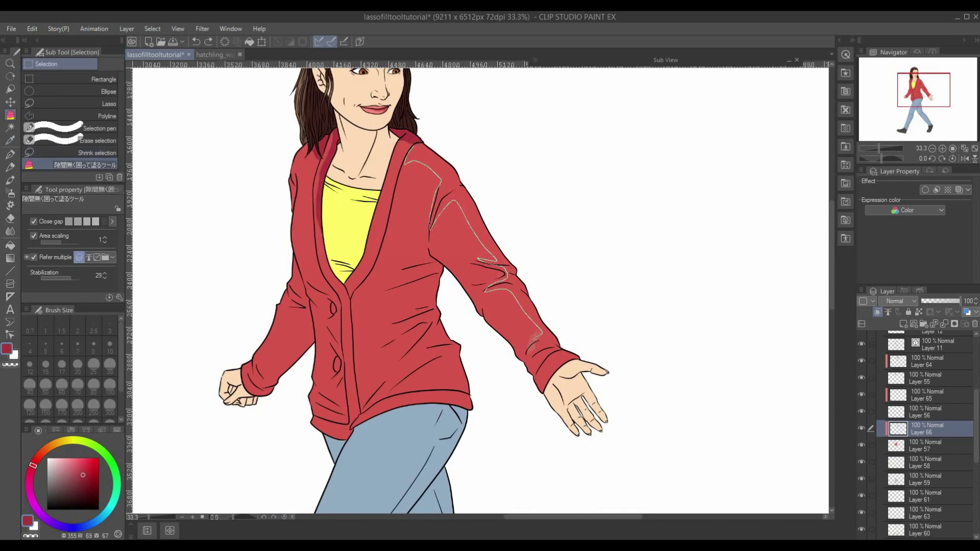
mouse_move(428, 241)
left_mouse_down()
mouse_move(420, 291)
mouse_move(442, 344)
mouse_move(366, 359)
left_mouse_up()
mouse_move(451, 356)
left_mouse_down()
mouse_move(408, 391)
mouse_move(465, 397)
left_mouse_up()
left_click_drag(394, 369, 327, 401)
mouse_move(353, 429)
left_mouse_down()
mouse_move(344, 440)
mouse_move(350, 432)
left_mouse_up()
left_click_drag(334, 348, 338, 376)
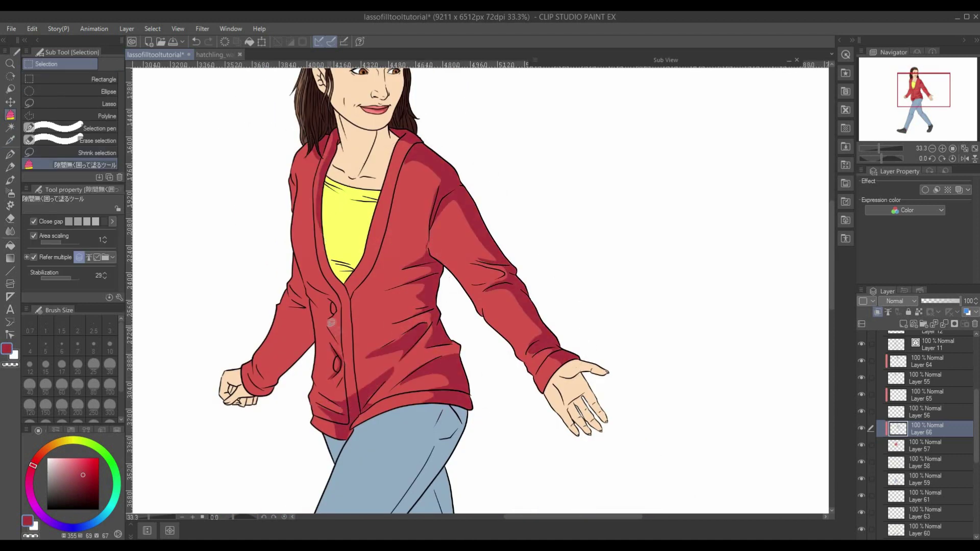
mouse_move(305, 268)
left_mouse_down()
mouse_move(255, 393)
mouse_move(314, 403)
left_mouse_up()
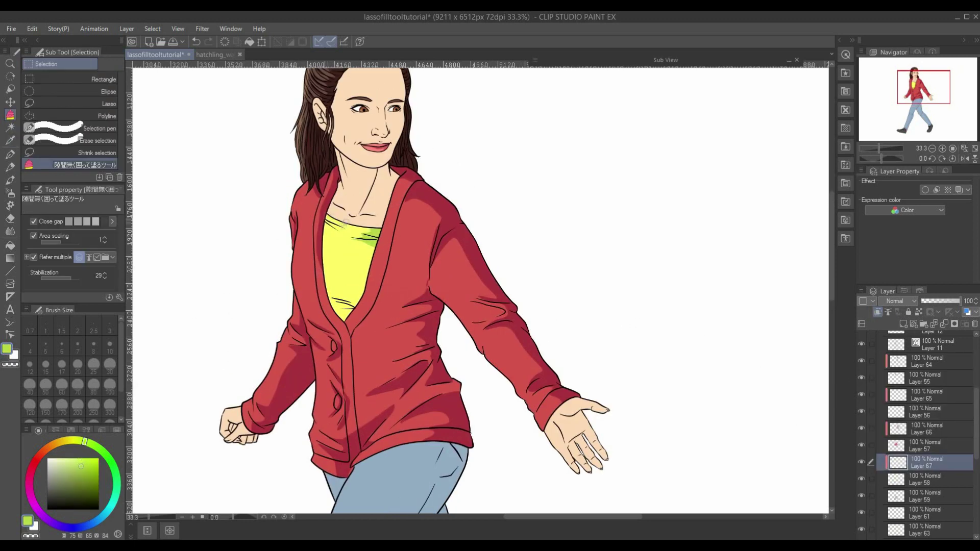
Fill yellow-green shadows on the yellow shirt's neckline and lower folds on its clipped layer.
left_click_drag(346, 223, 327, 245)
mouse_move(363, 296)
left_mouse_down()
mouse_move(337, 314)
mouse_move(367, 288)
left_mouse_up()
Add a layer clipped to Layer 59 and fill muted blue-violet shadows along the folds of both jeans legs.
left_click(925, 496)
mouse_move(409, 357)
left_mouse_down()
mouse_move(386, 247)
mouse_move(407, 144)
mouse_move(408, 171)
left_mouse_up()
left_click(902, 323)
left_click(388, 168, "alt")
mouse_move(357, 326)
left_mouse_down()
mouse_move(348, 234)
mouse_move(426, 82)
mouse_move(308, 132)
left_mouse_up()
left_click_drag(258, 189, 411, 409)
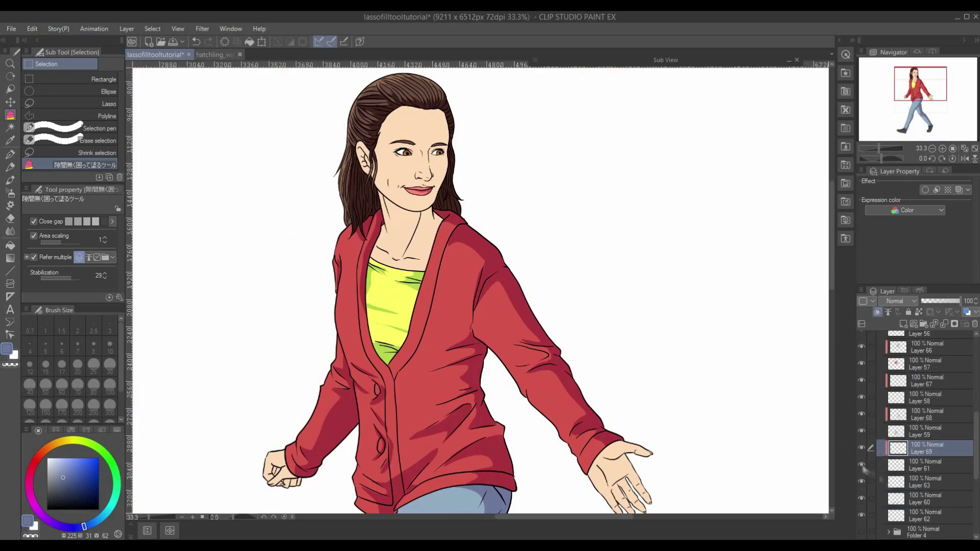
Fill darker tan shadows on the skin at the neck and collarbone on a layer clipped to Layer 60.
scroll(923, 434, "down", 2)
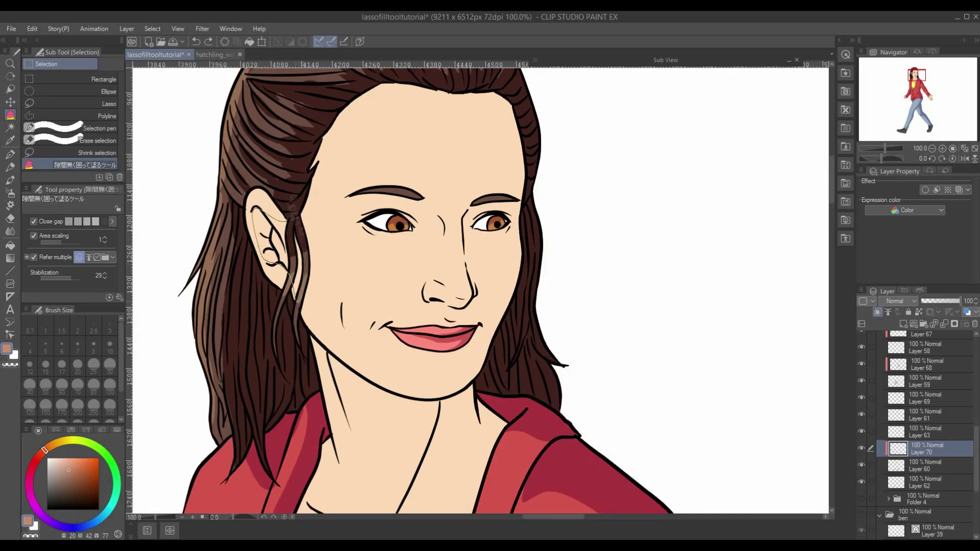
mouse_move(408, 281)
left_mouse_down()
mouse_move(421, 159)
mouse_move(408, 286)
left_mouse_up()
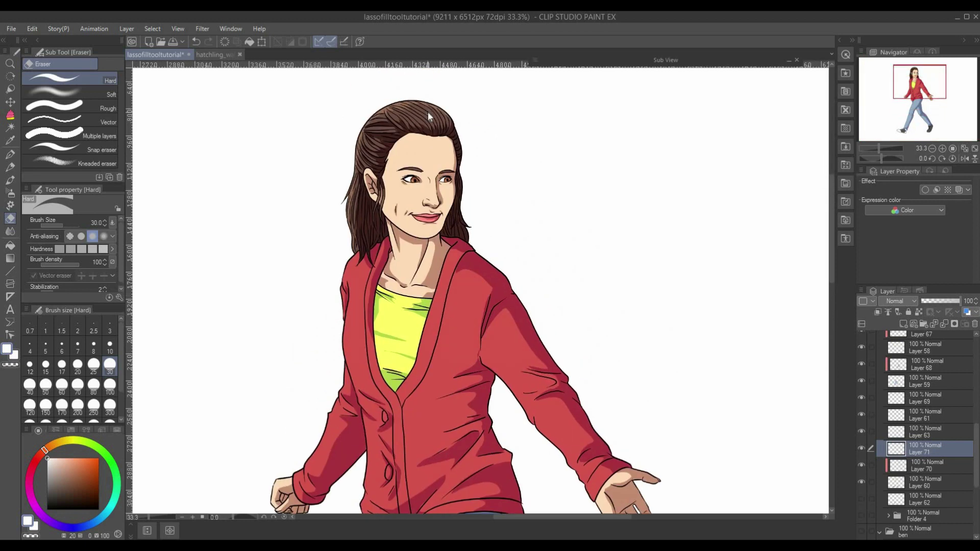
Select all the woman's color and shading layers from Layer 64 down to Layer 62 and group them into a new folder.
scroll(427, 116, "down", 4)
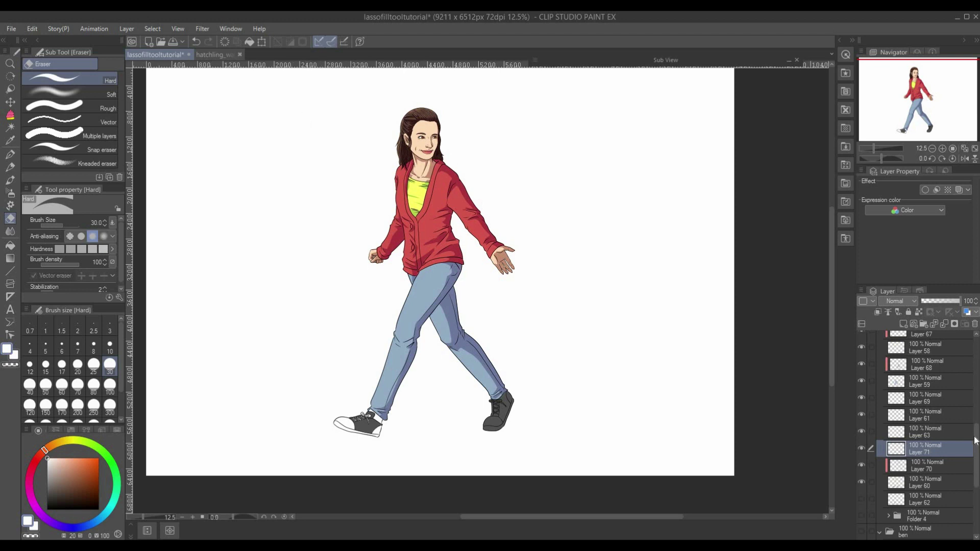
left_click_drag(974, 440, 977, 468)
left_click(936, 443)
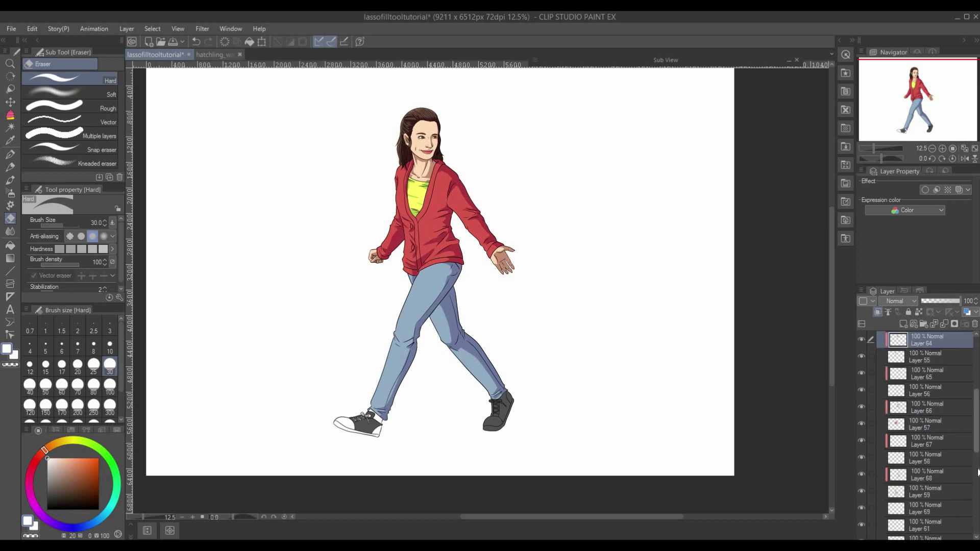
scroll(977, 472, "down", 5)
left_click(973, 461)
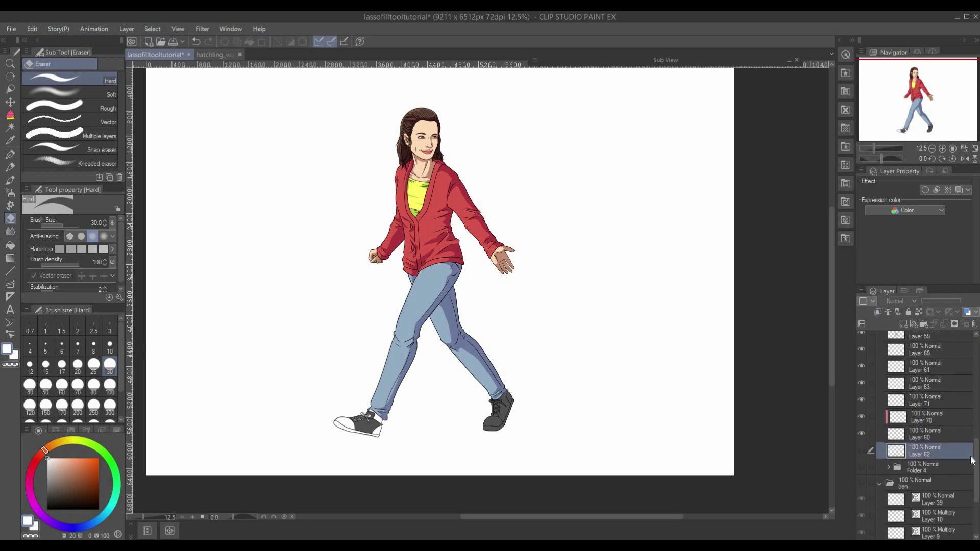
scroll(949, 439, "up", 5)
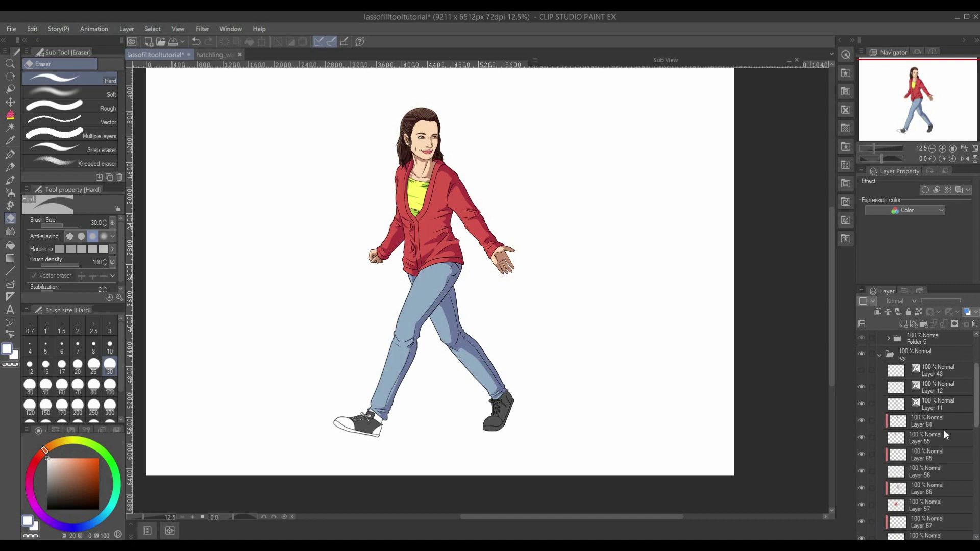
left_click(936, 433, "shift")
left_click_drag(937, 432, 923, 324)
left_click(887, 429)
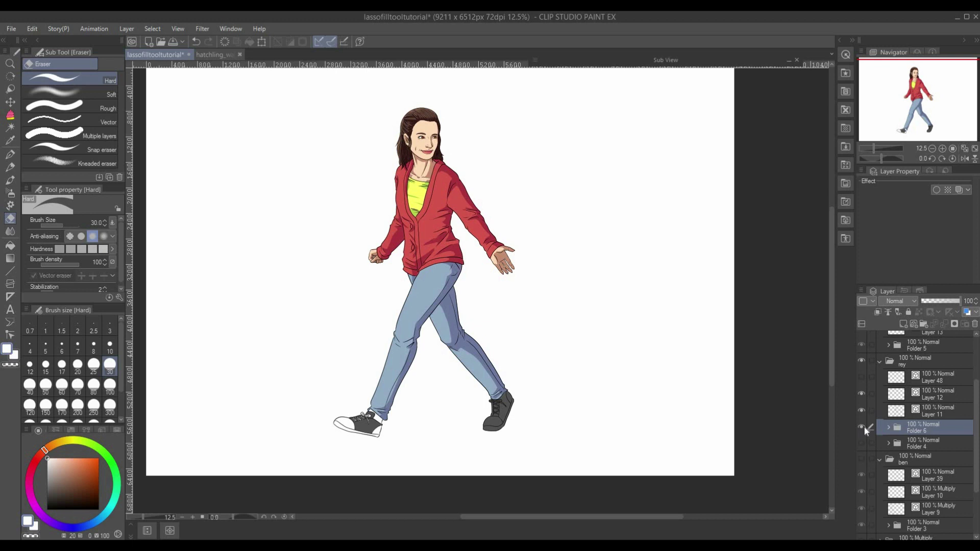
Hide the new color folder and show Folder 4 with the alternative coloring of the woman.
left_click(862, 427)
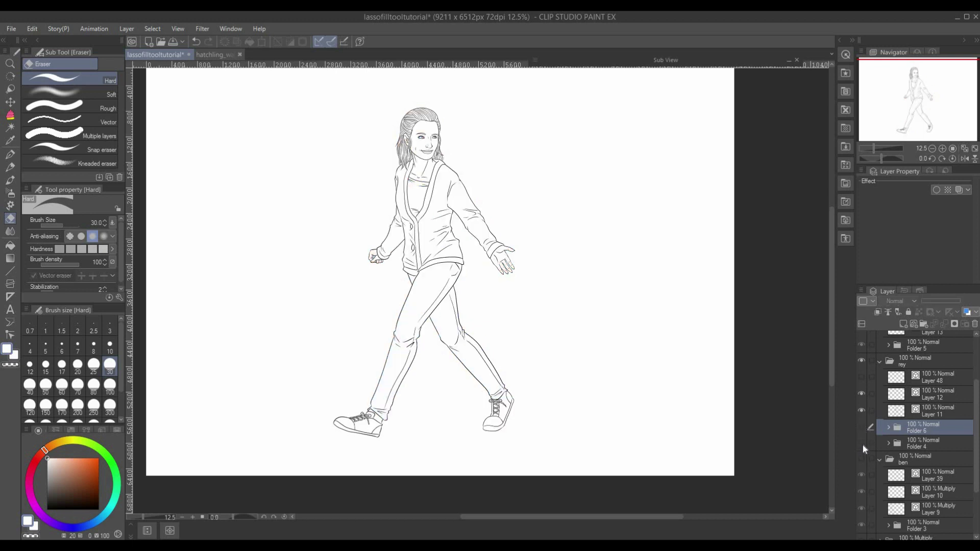
left_click(862, 443)
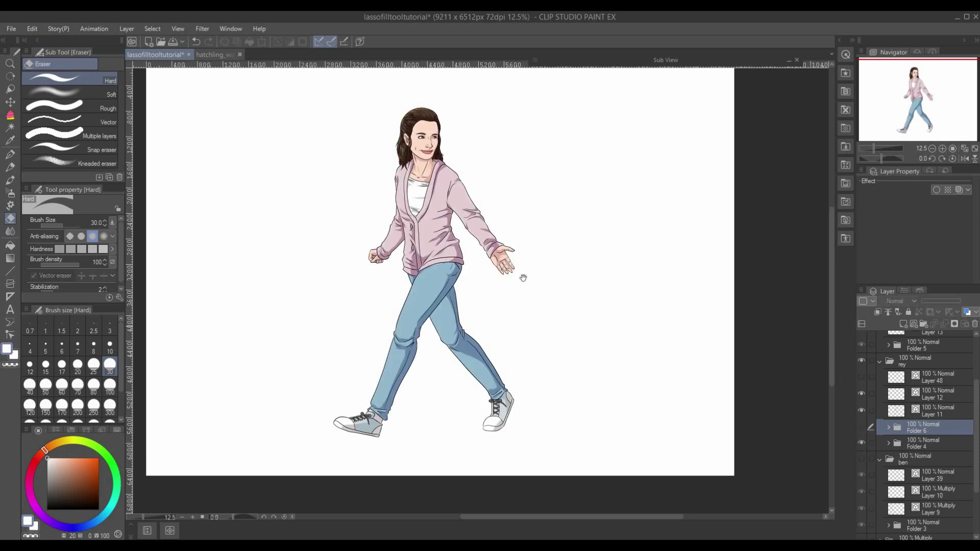
Make Layer 48 in the rey folder visible and examine the woman's finished coloring on her face, hair, cardigan and hands.
left_click_drag(521, 277, 483, 313)
scroll(484, 311, "up", 4)
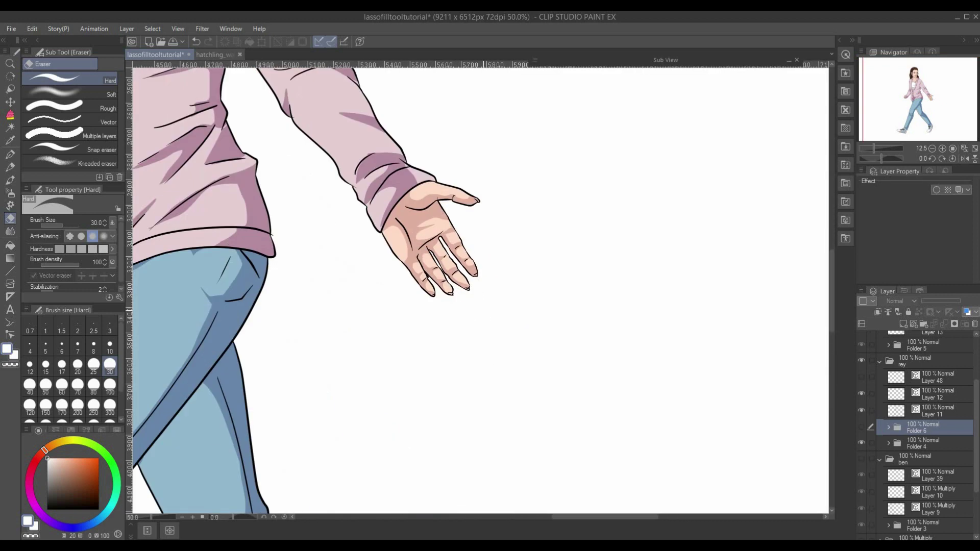
left_click_drag(300, 200, 551, 373)
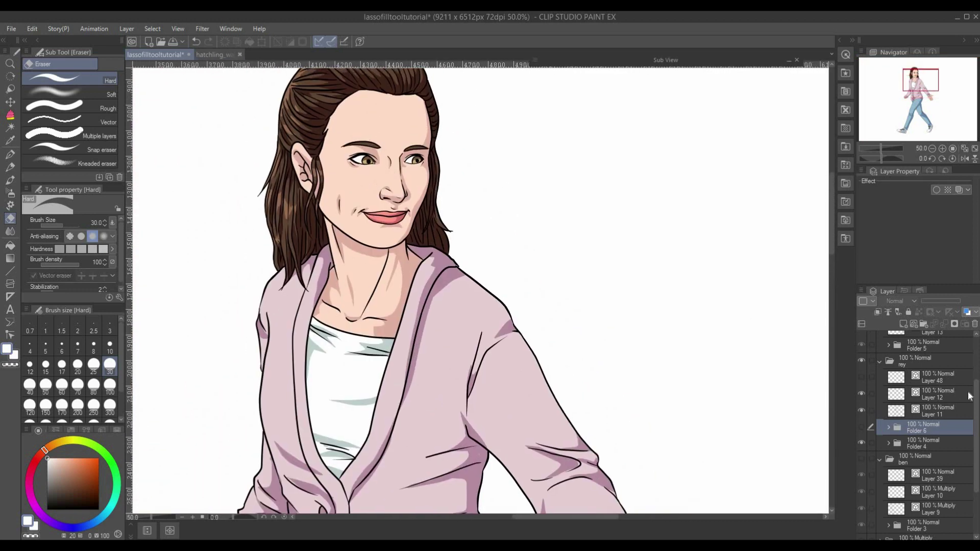
left_click_drag(975, 397, 976, 355)
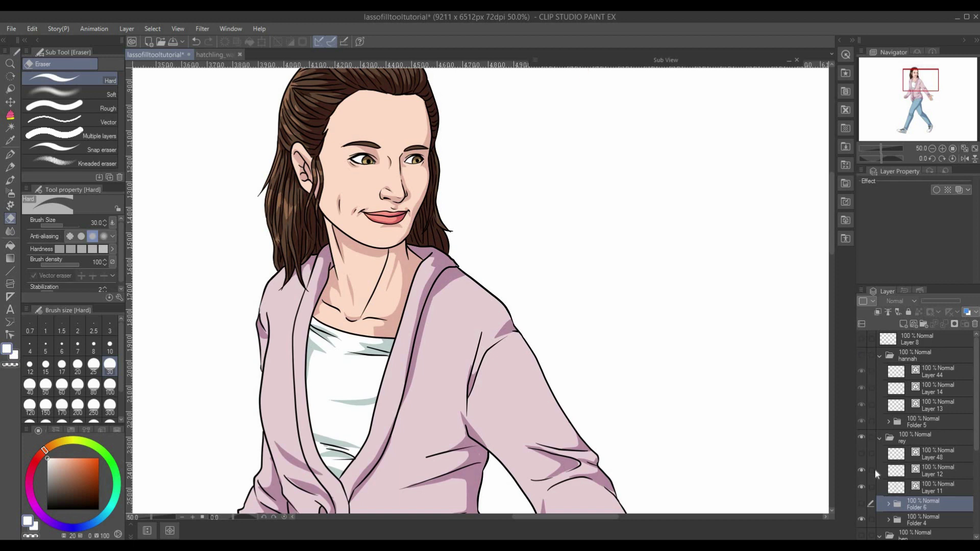
left_click(861, 454)
left_click_drag(552, 267, 625, 329)
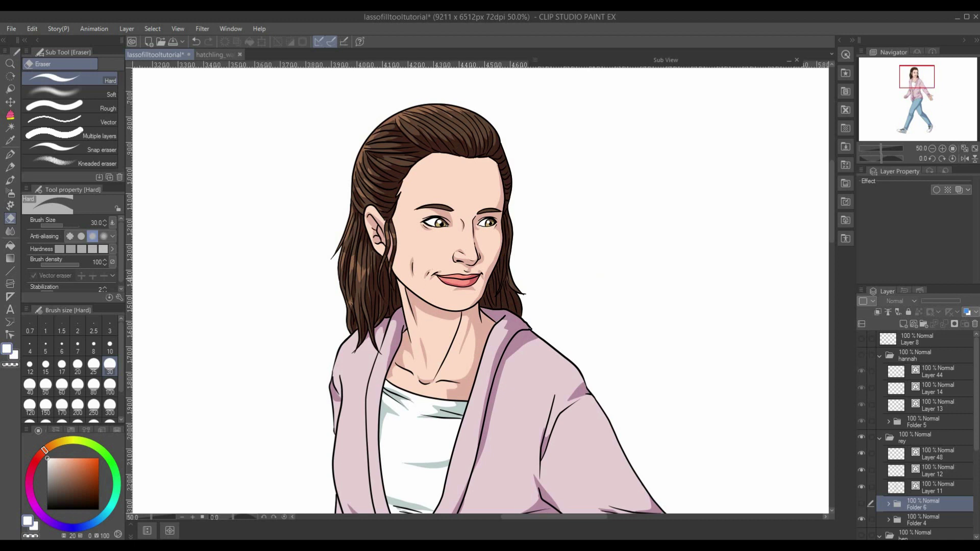
left_click_drag(483, 217, 455, 239)
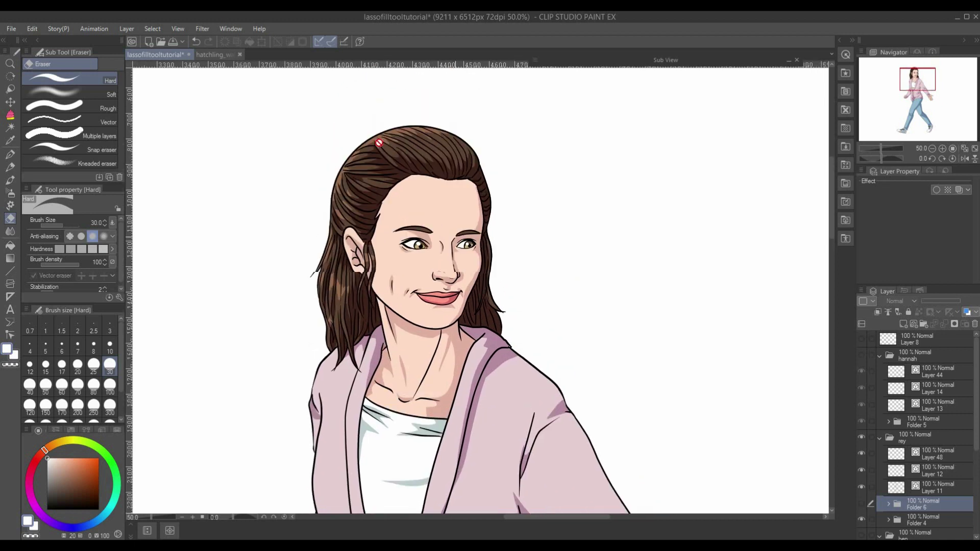
left_click_drag(537, 381, 469, 153)
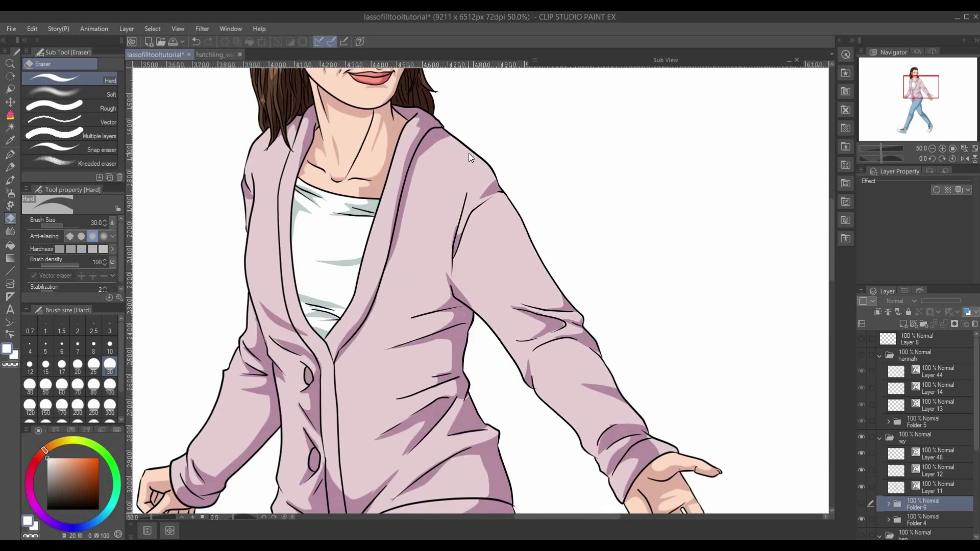
scroll(468, 153, "down", 4)
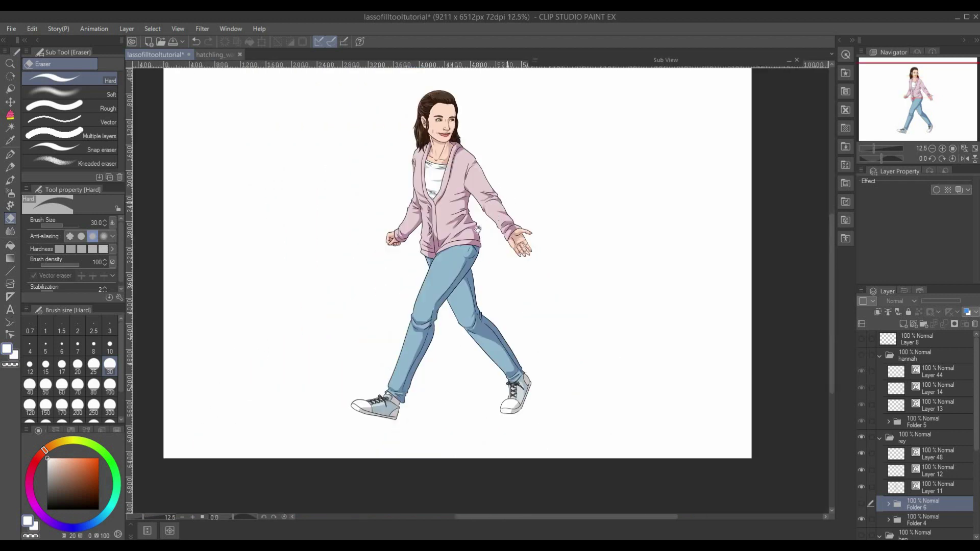
left_click_drag(477, 229, 456, 221)
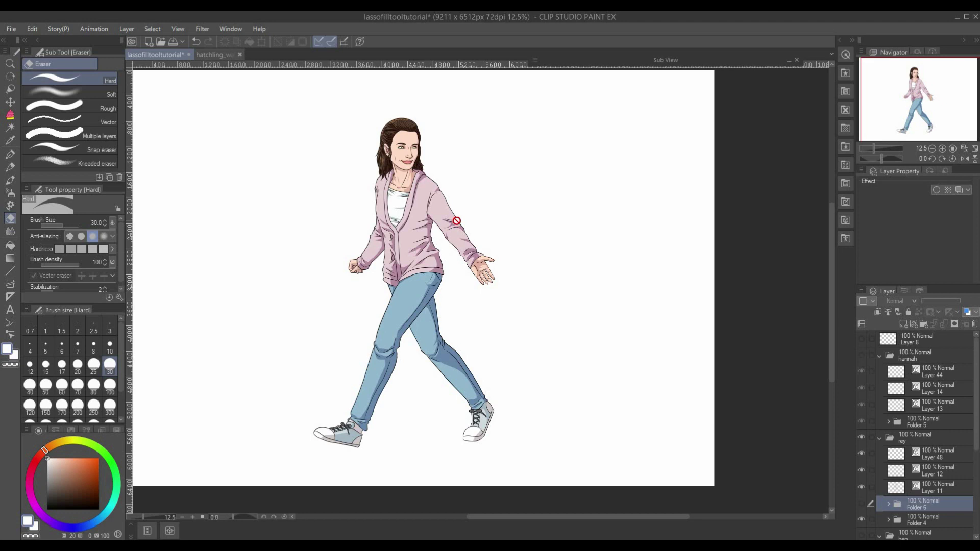
Show the downloaded materials library and view the properties of the 隙間無く囲って塗るツール fill tool material.
left_click(837, 44)
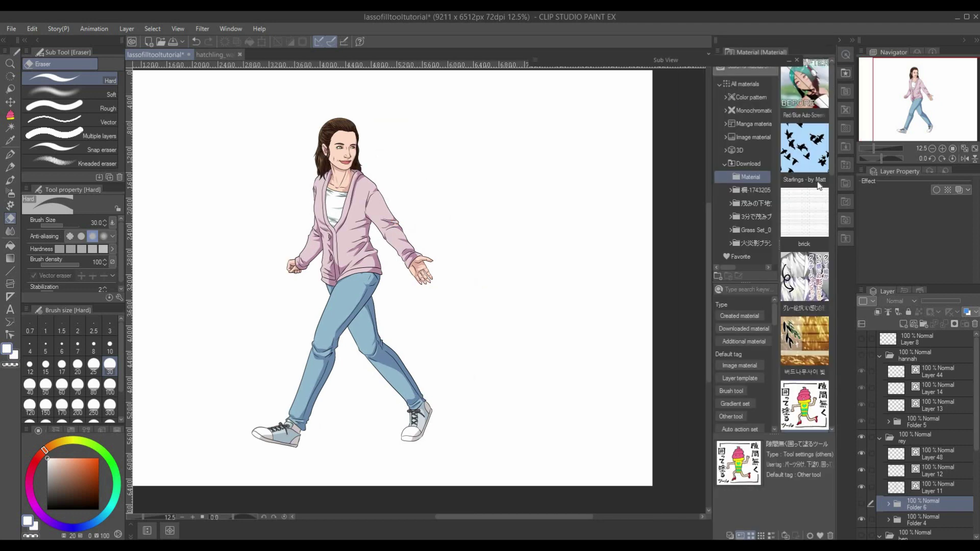
double_click(801, 404)
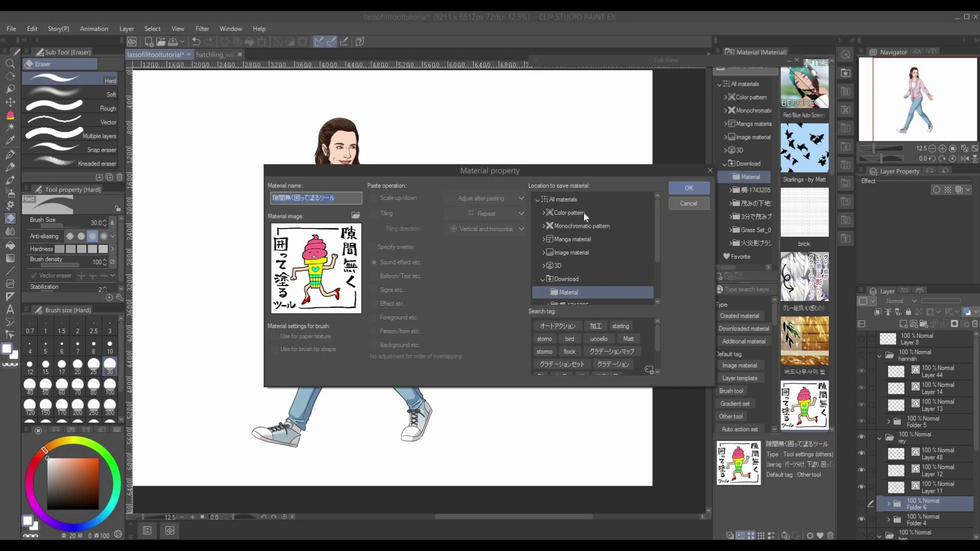
left_click(680, 205)
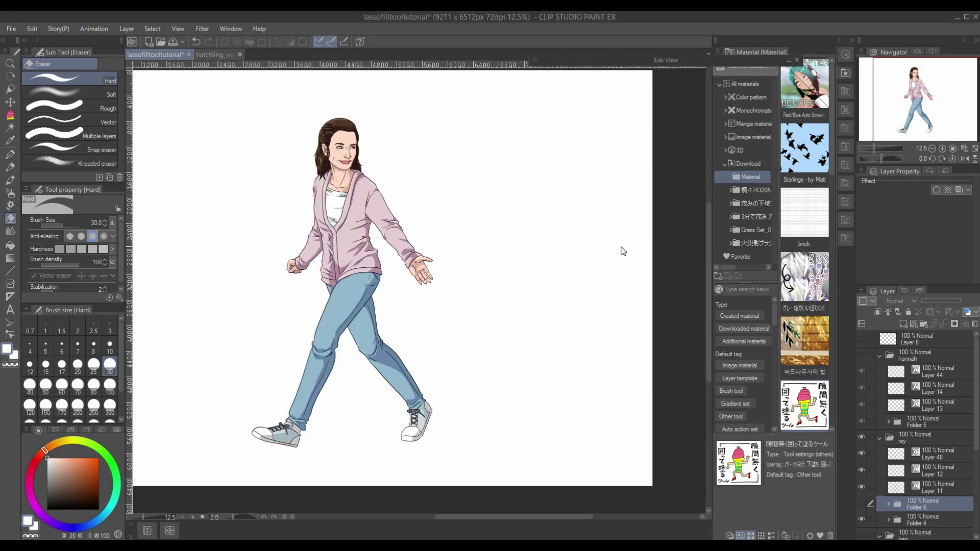
scroll(622, 251, "up", 2)
left_click_drag(270, 194, 598, 293)
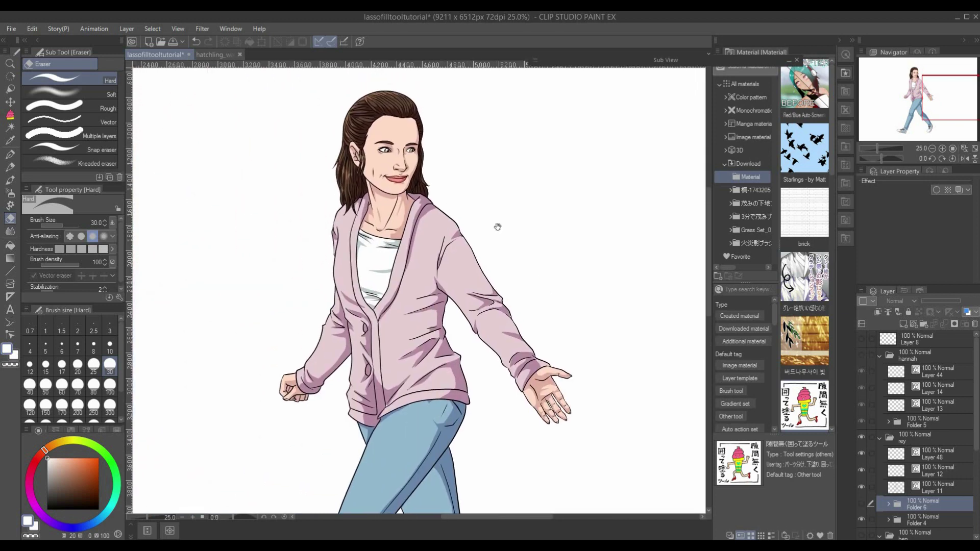
left_click_drag(485, 205, 500, 219)
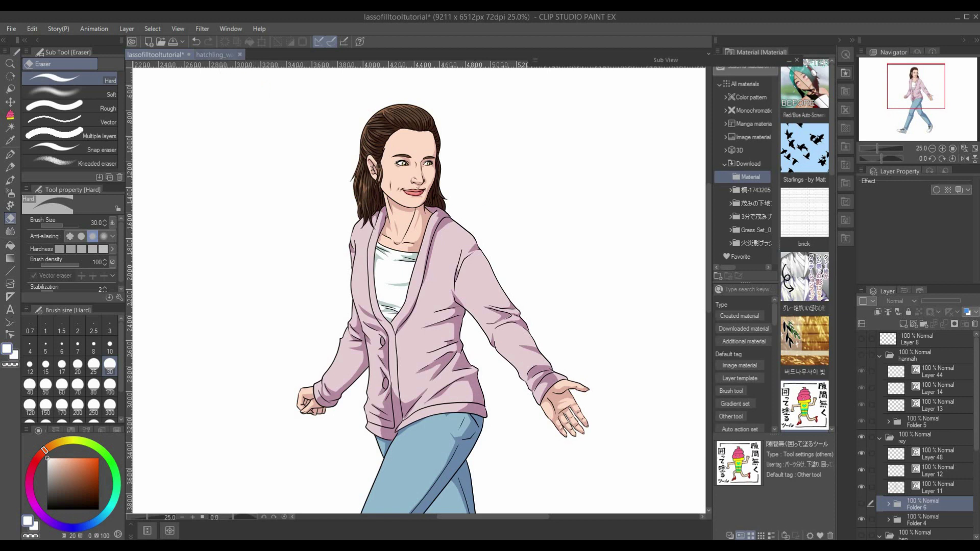
Switch to the hatchling_walk2_NW.jpg illustration, view the woman in the finished scene and hide the materials library.
left_click(216, 57)
left_click_drag(409, 204, 391, 200)
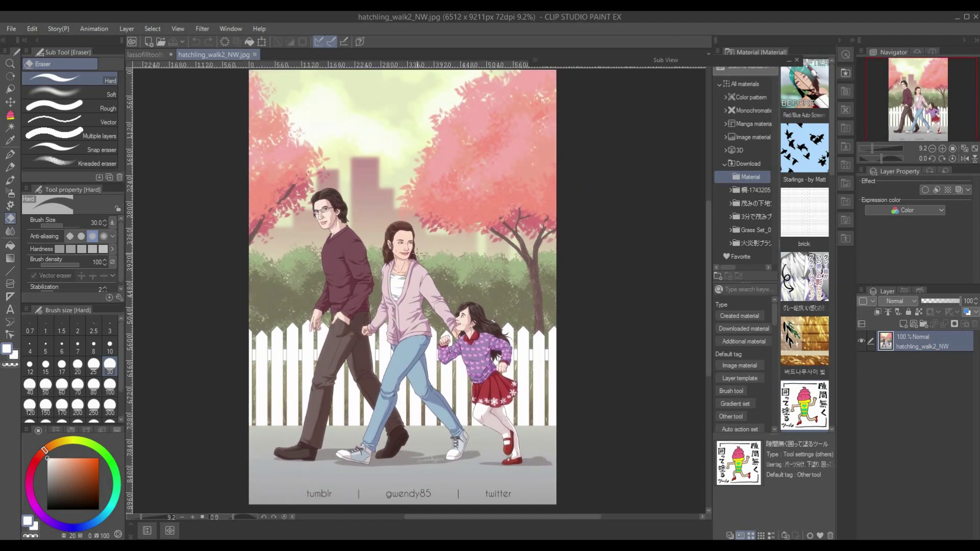
scroll(417, 254, "up", 2)
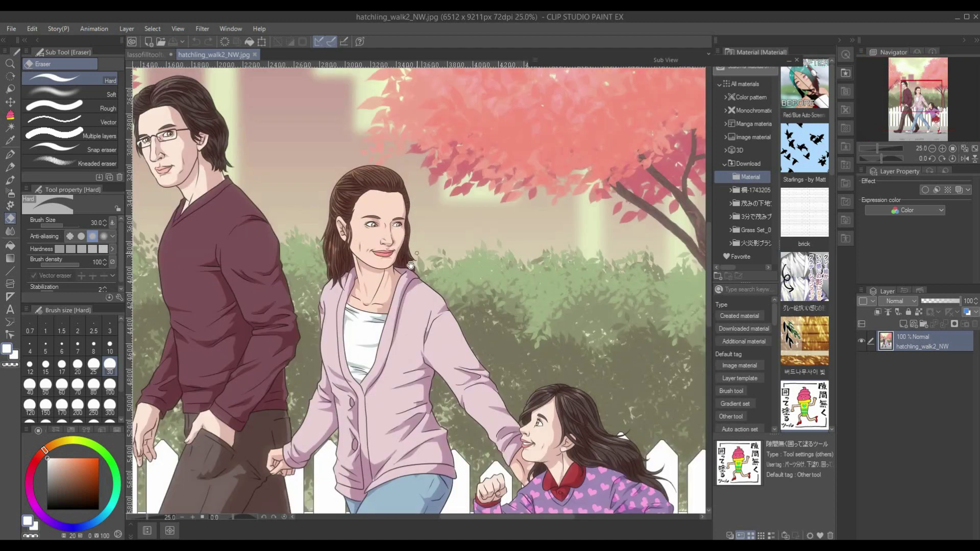
left_click_drag(411, 265, 452, 243)
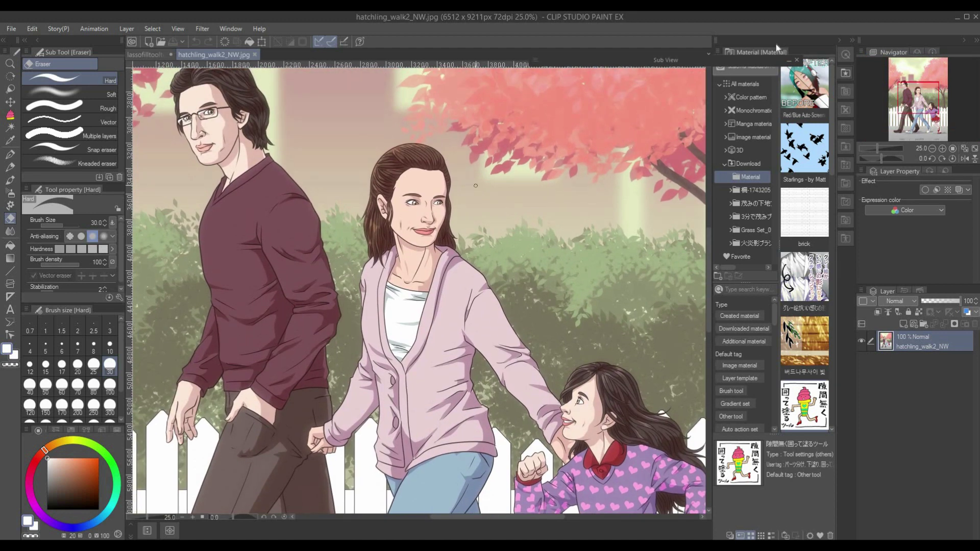
left_click(838, 41)
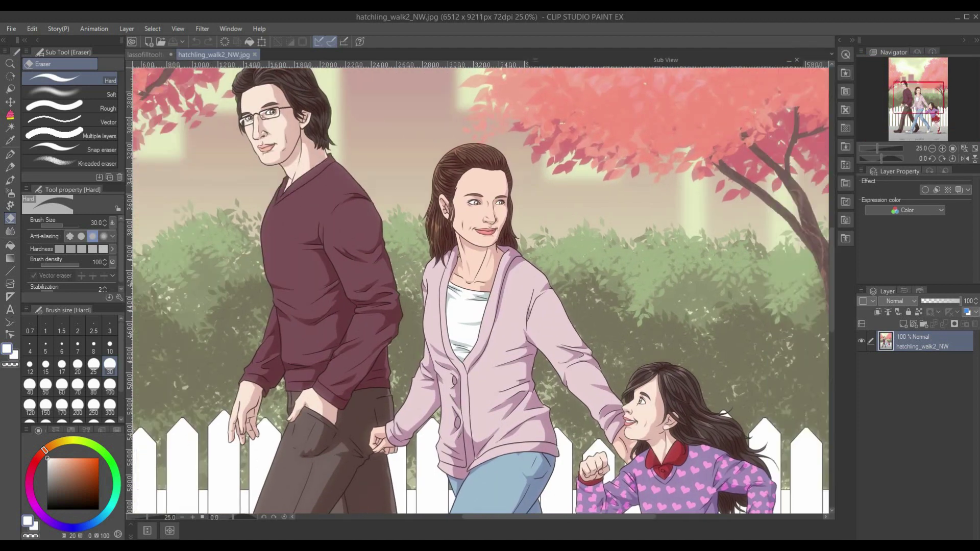
Examine the couple and the child in the finished illustration, from faces to shoes and as a whole scene.
mouse_move(512, 225)
left_mouse_down()
mouse_move(493, 236)
mouse_move(479, 220)
left_mouse_up()
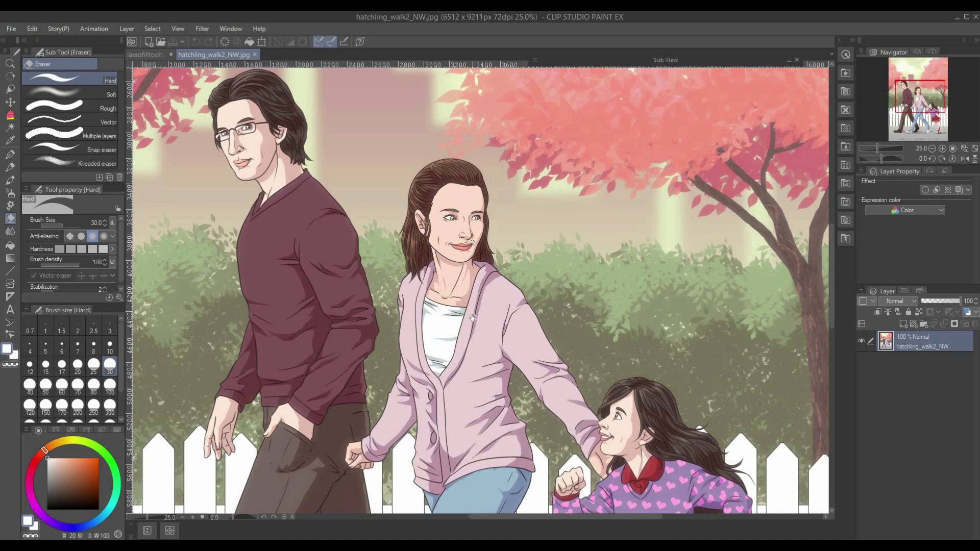
left_click_drag(485, 333, 444, 188)
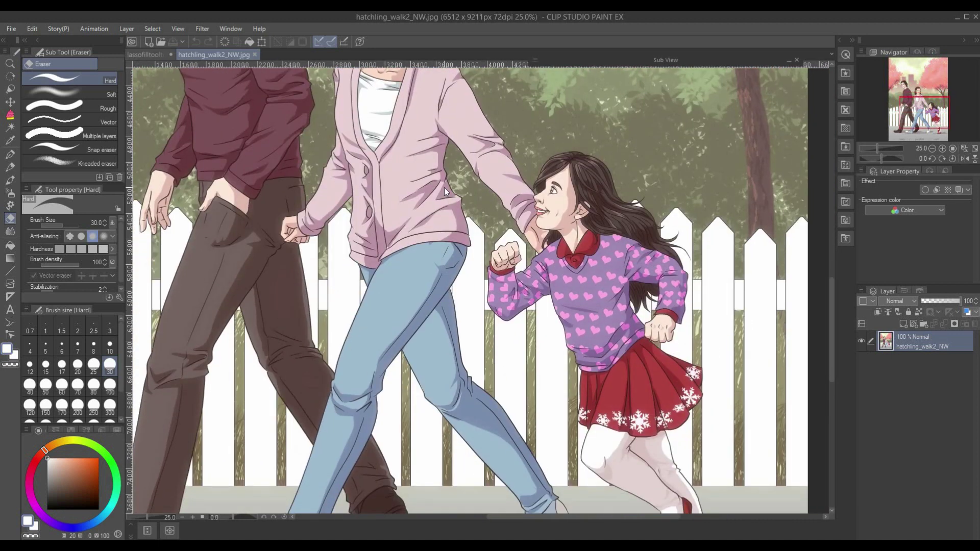
scroll(444, 188, "down", 5)
scroll(444, 192, "up", 2)
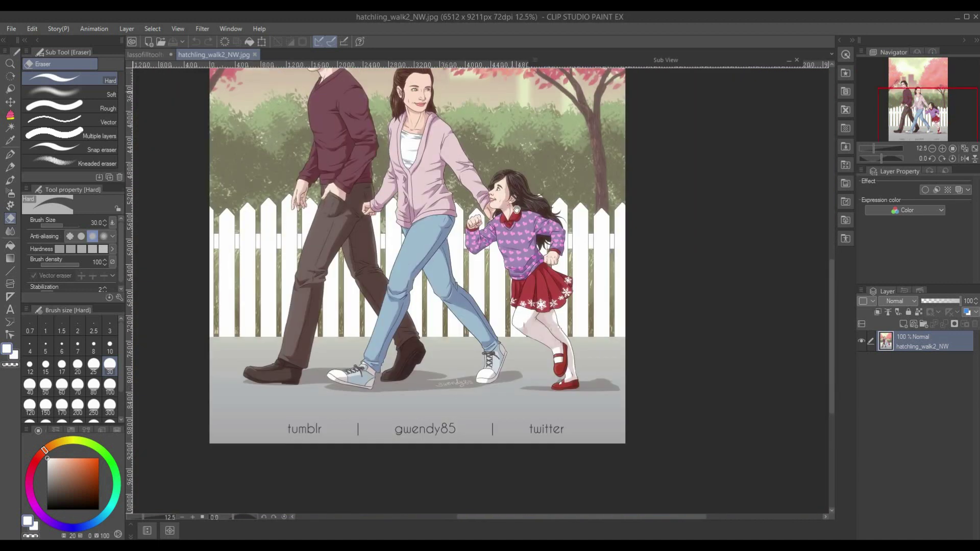
mouse_move(541, 110)
left_mouse_down()
mouse_move(519, 234)
mouse_move(567, 198)
left_mouse_up()
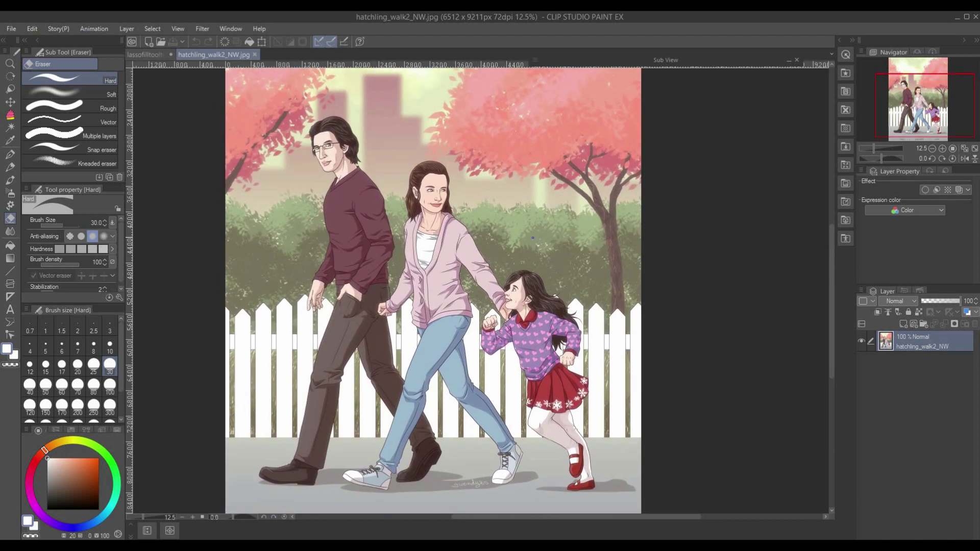